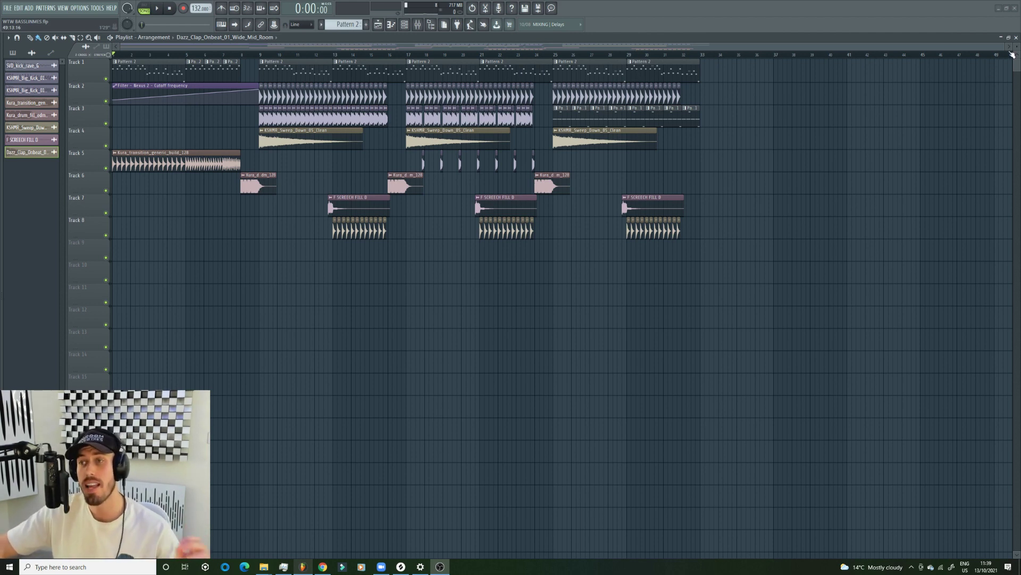
pyautogui.moveTo(1004, 46); pyautogui.dragTo(926, 46)
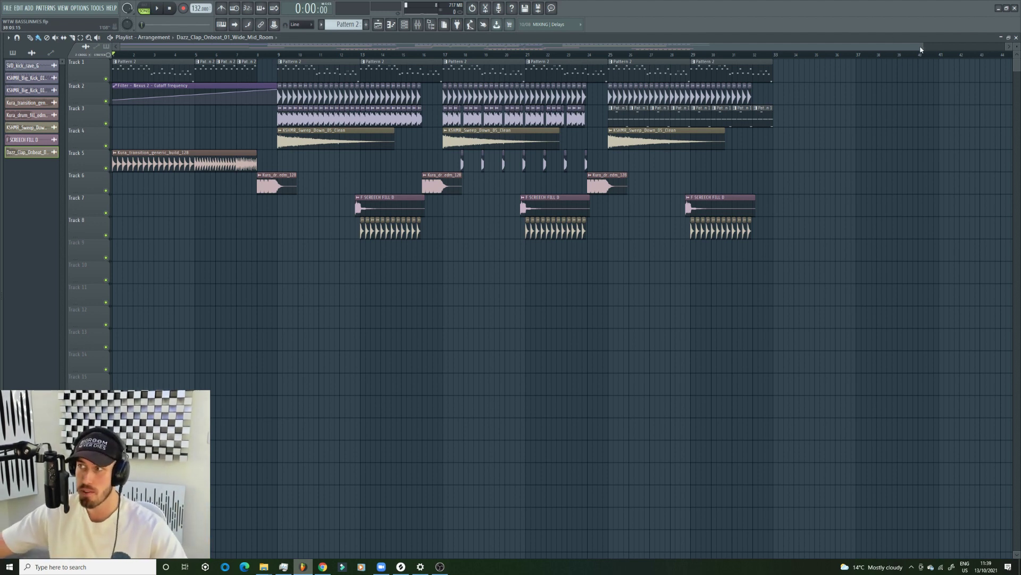
pyautogui.moveTo(921, 50); pyautogui.dragTo(846, 54)
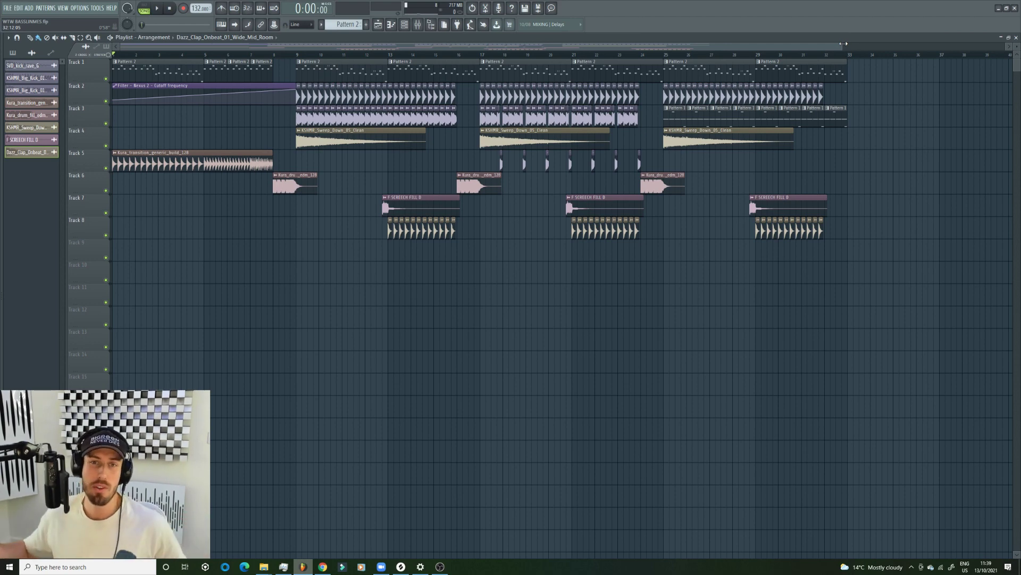
pyautogui.moveTo(843, 44); pyautogui.dragTo(711, 48)
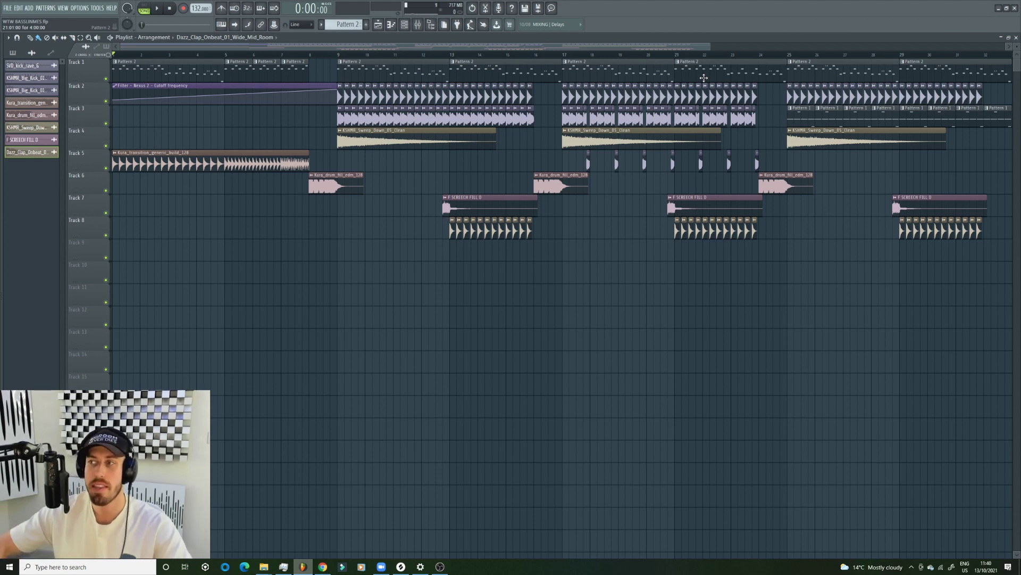
pyautogui.moveTo(710, 48); pyautogui.dragTo(713, 47)
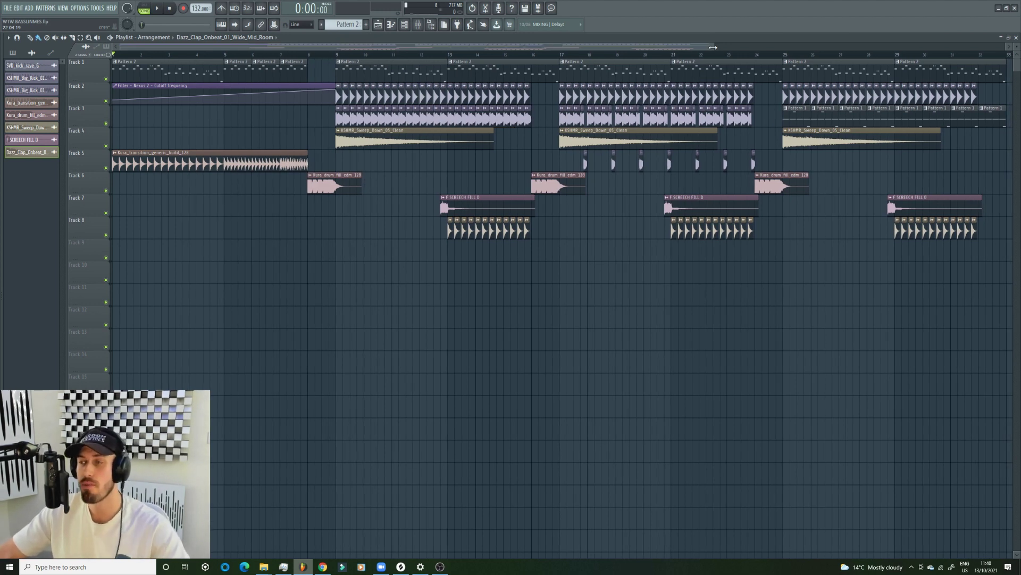
pyautogui.moveTo(712, 48); pyautogui.dragTo(693, 47)
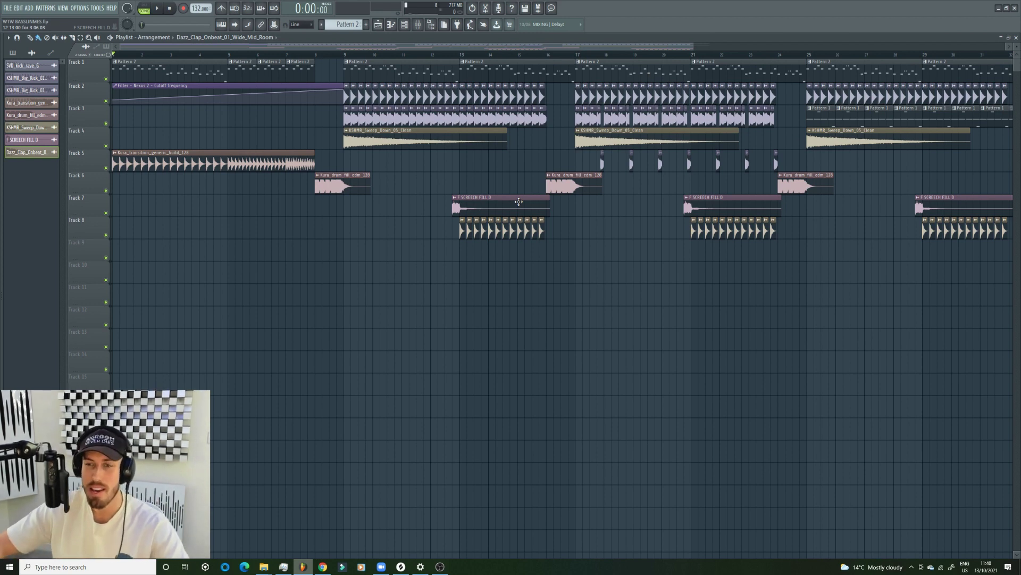
# Step: Solo Track 7 to audition the screech fill just before bar 13, and restore all tracks
pyautogui.rightClick(106, 212)
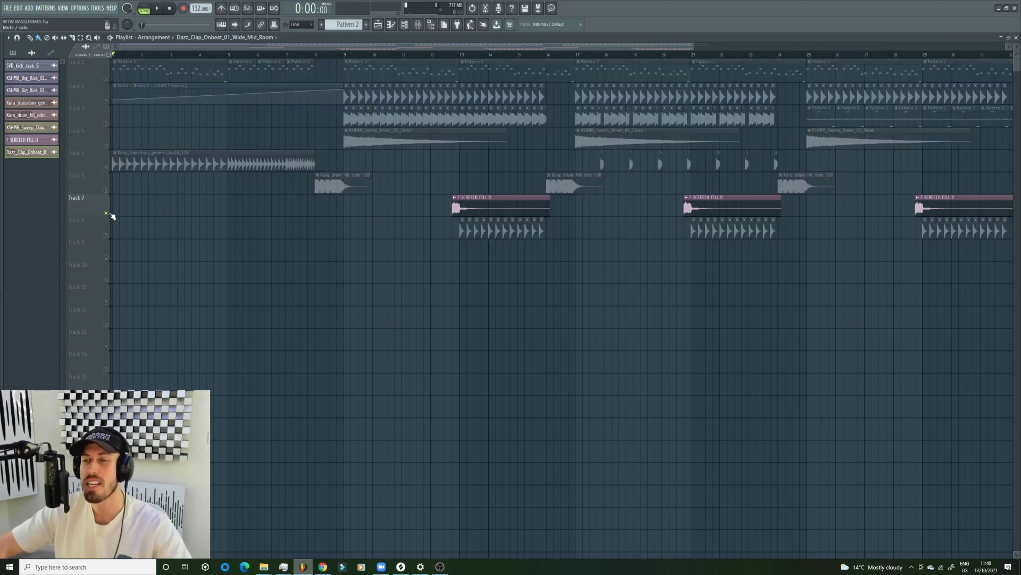
pyautogui.click(446, 55)
pyautogui.press('space')
pyautogui.press('space')
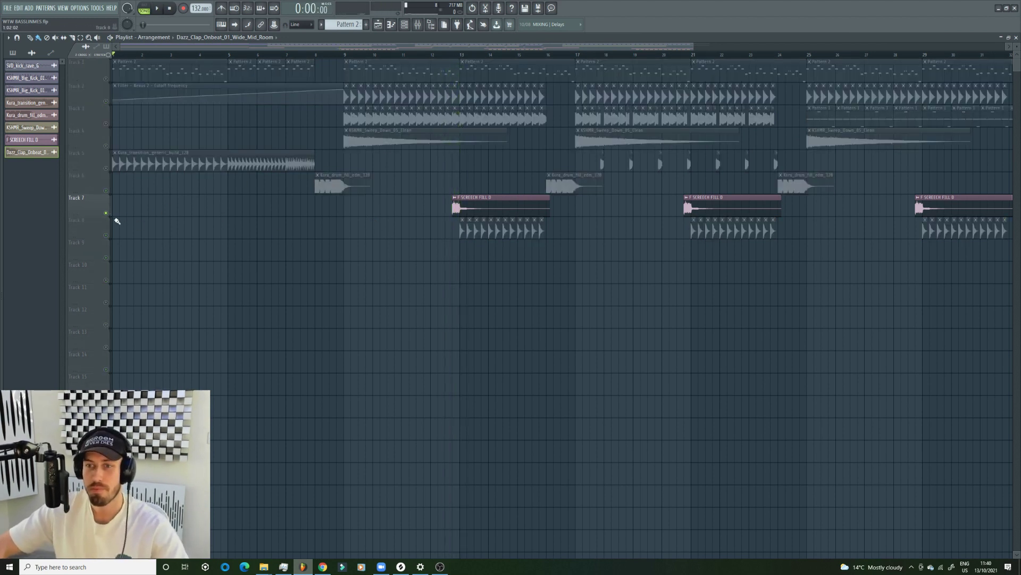
pyautogui.rightClick(106, 212)
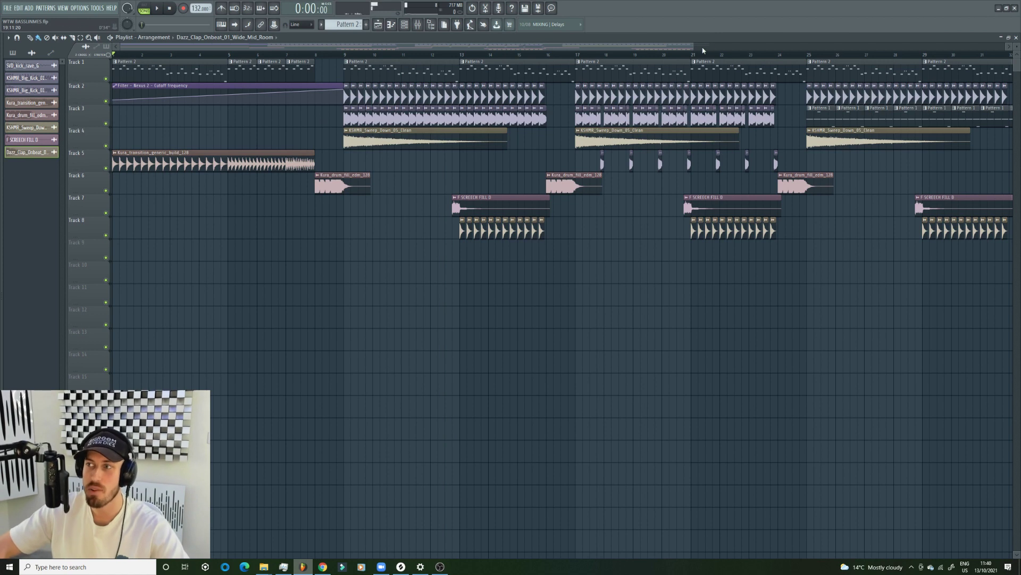
# Step: Open the project credits in the settings to check the project's start date and working time, and close them
pyautogui.moveTo(702, 50); pyautogui.dragTo(812, 39)
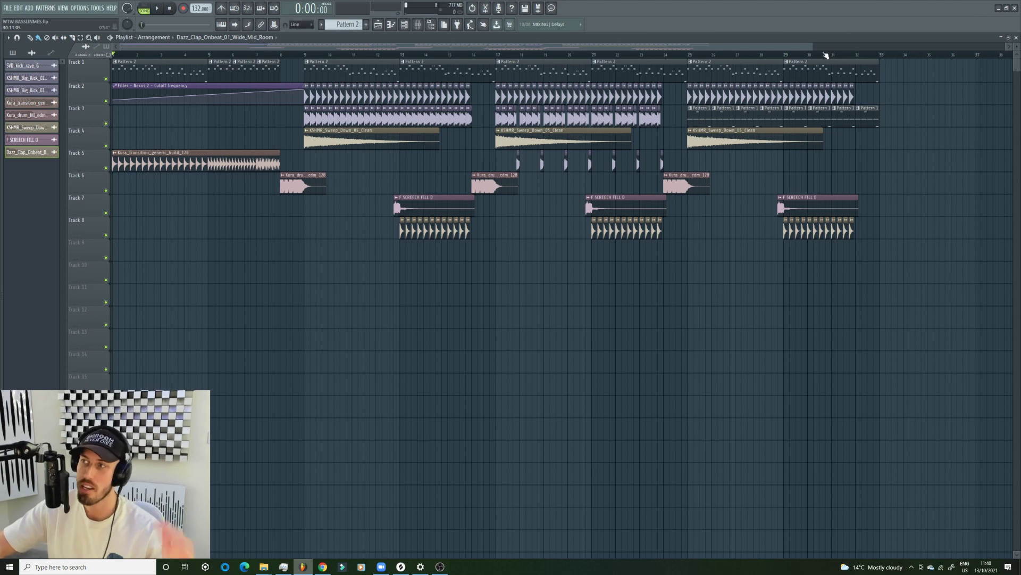
pyautogui.moveTo(812, 46); pyautogui.dragTo(774, 45)
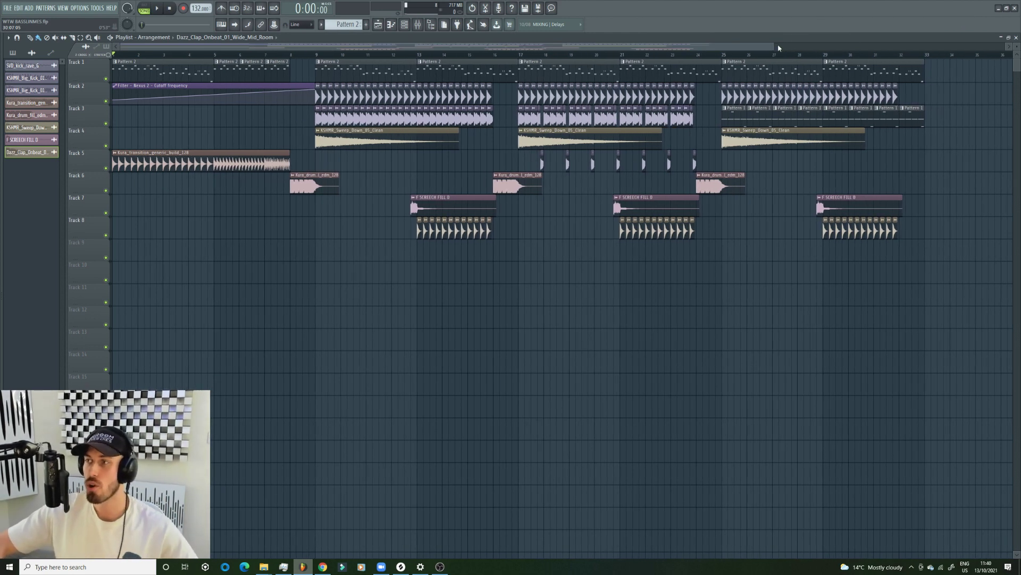
pyautogui.click(97, 7)
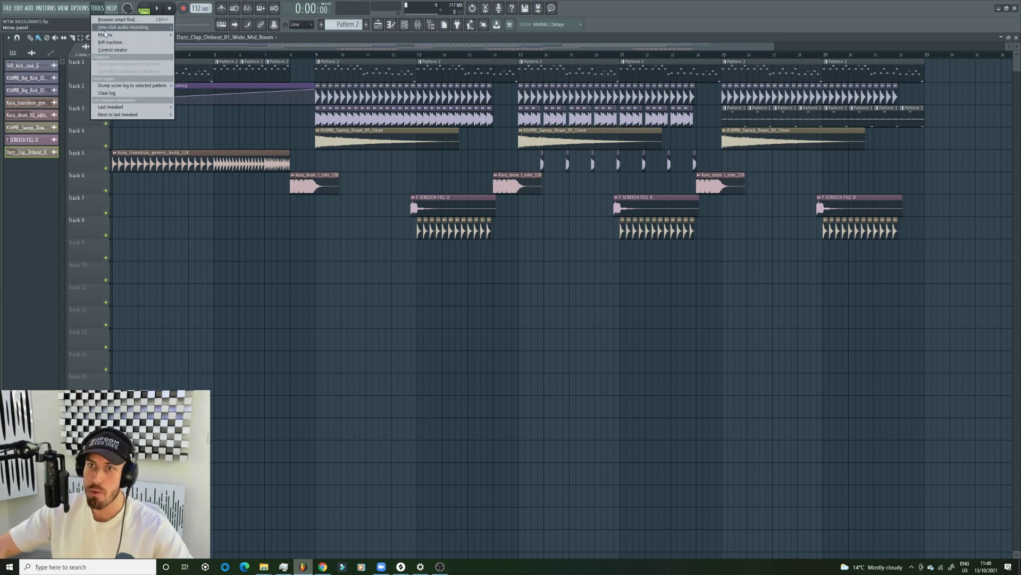
pyautogui.moveTo(80, 8)
pyautogui.click(85, 47)
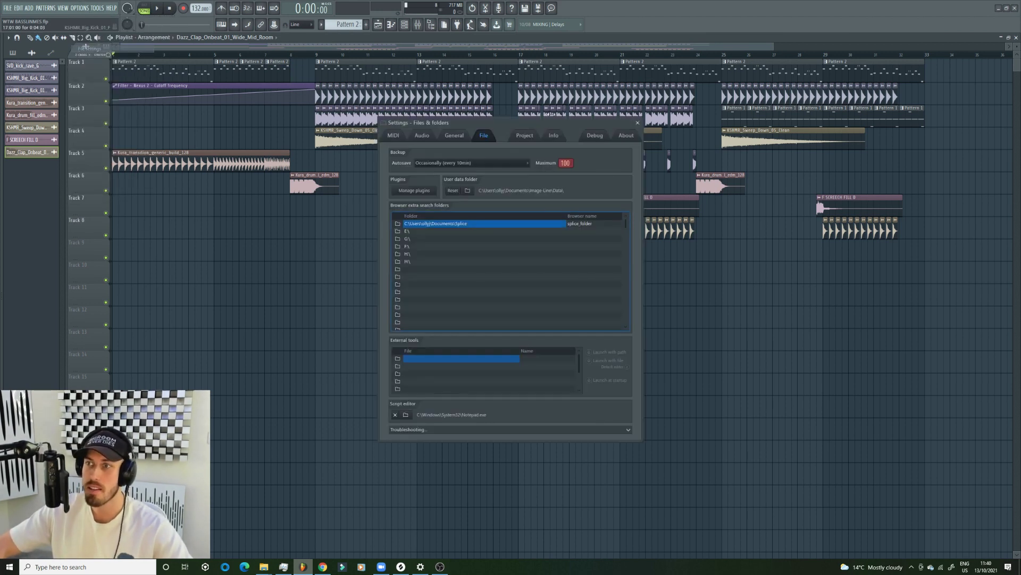
pyautogui.click(524, 136)
pyautogui.click(553, 137)
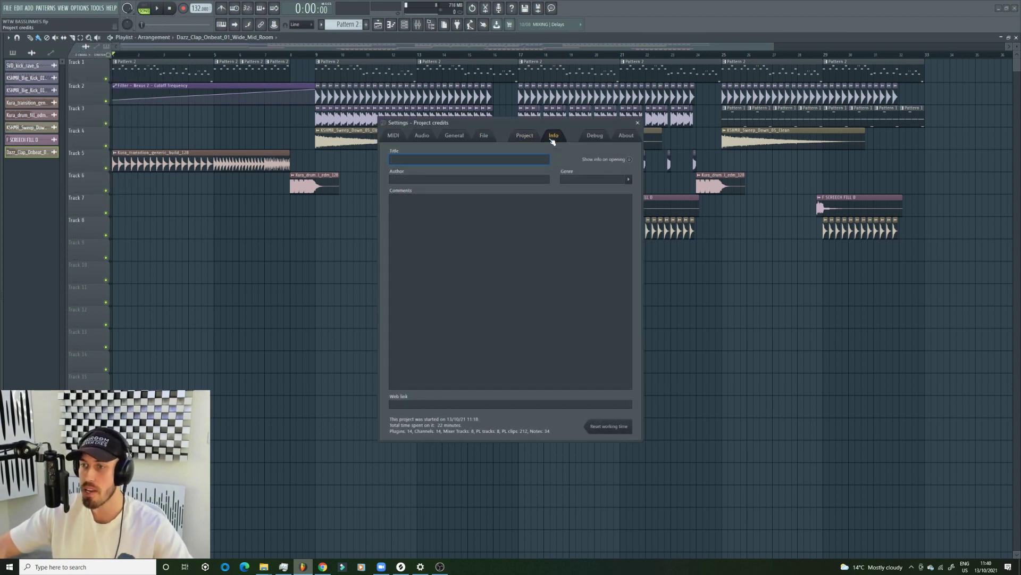
pyautogui.click(637, 123)
# Step: Play the arrangement from bar 5 through the build-up into the first drop, and stop playback
pyautogui.click(217, 55)
pyautogui.press('space')
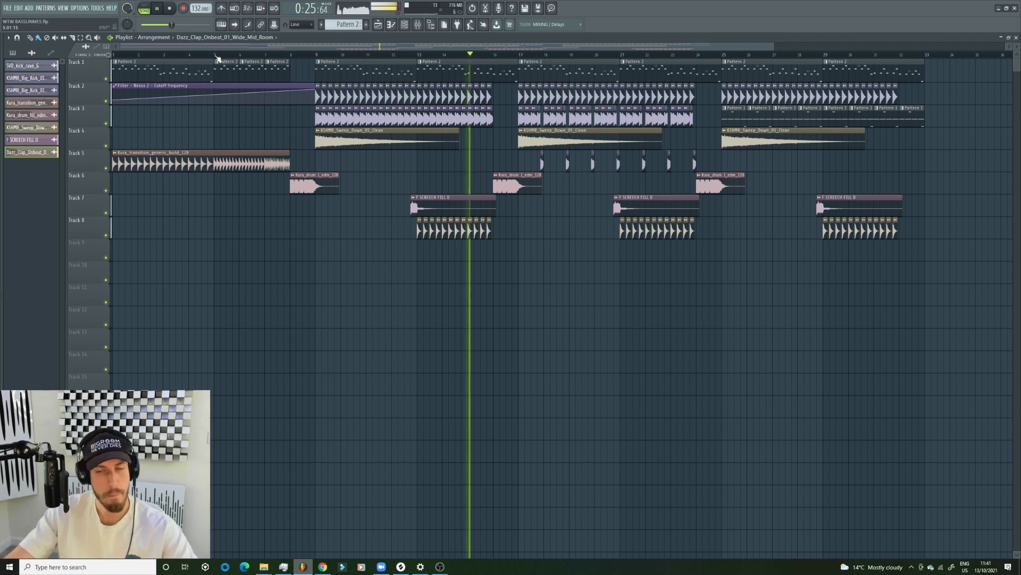
pyautogui.press('space')
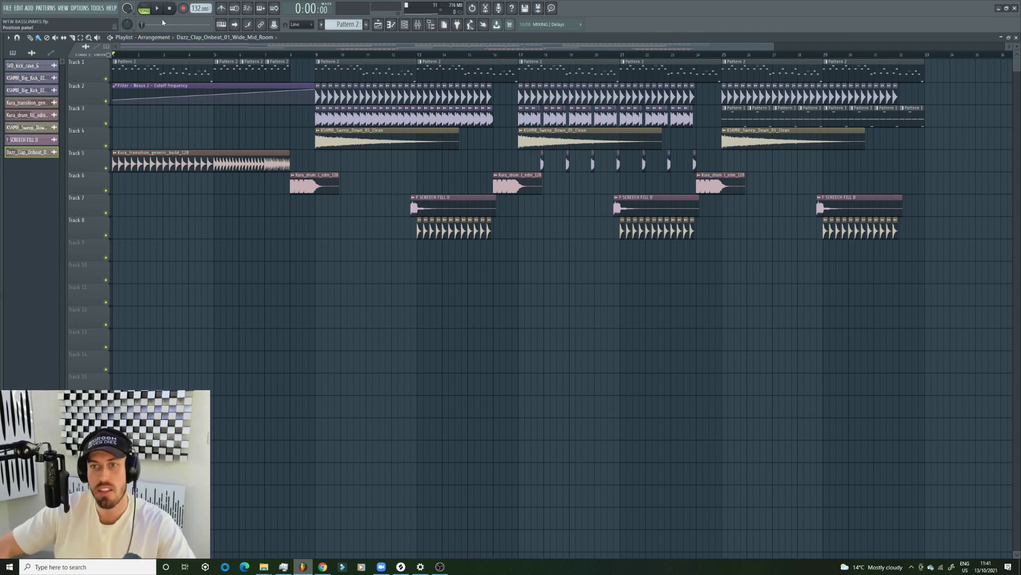
# Step: Mute Track 1 and play the start of the first drop from just before bar 9
pyautogui.moveTo(121, 47); pyautogui.dragTo(260, 61)
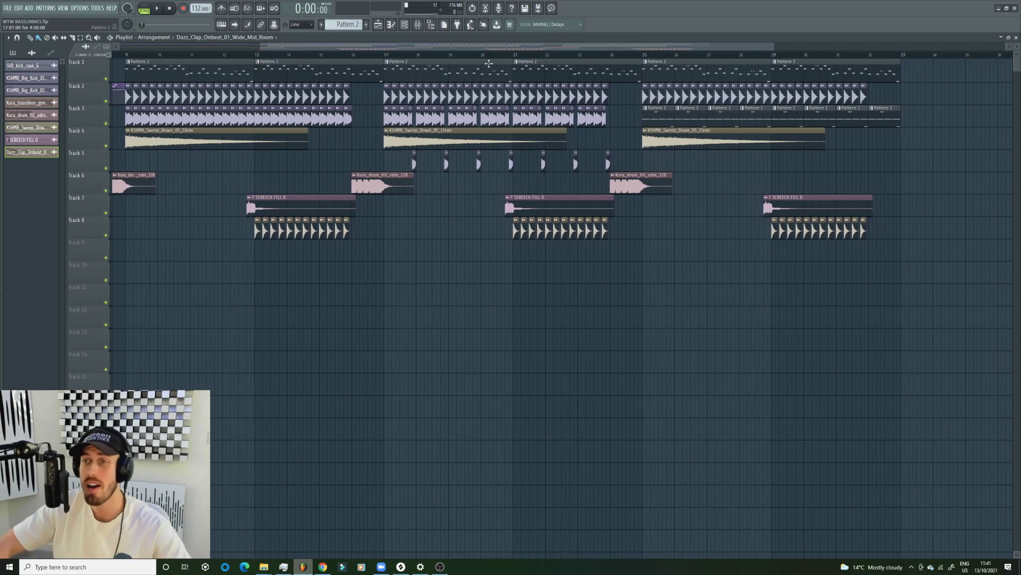
pyautogui.click(106, 78)
pyautogui.click(122, 53)
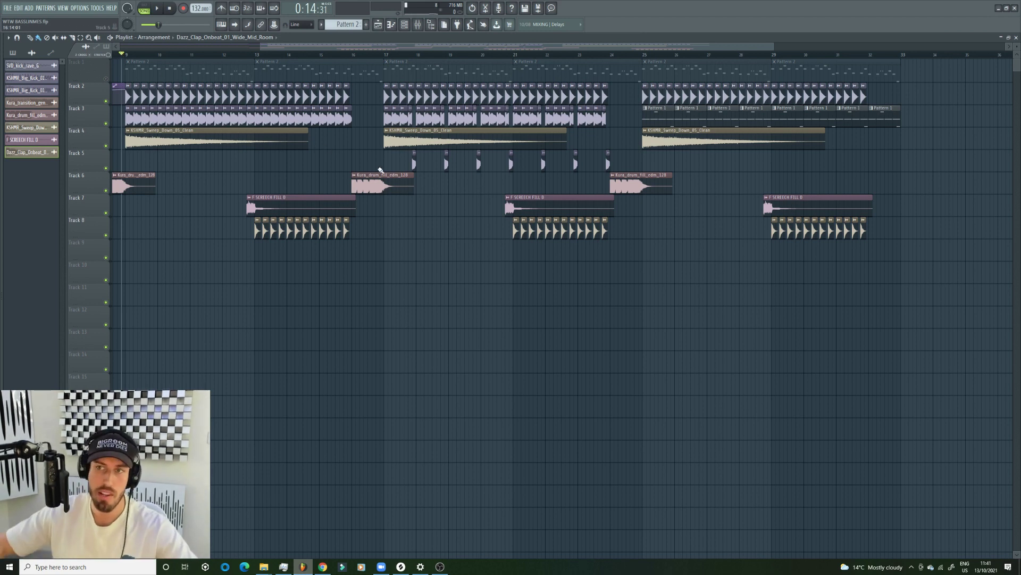
pyautogui.press('space')
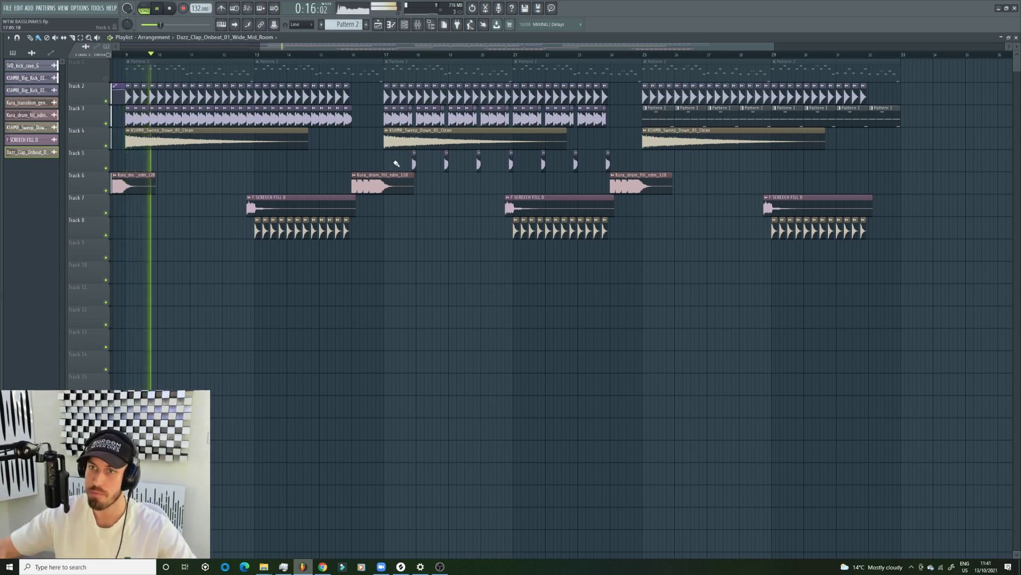
pyautogui.press('space')
# Step: Open the SVD_kick_rave_G sample from Track 2 and audition its waveform
pyautogui.doubleClick(395, 96)
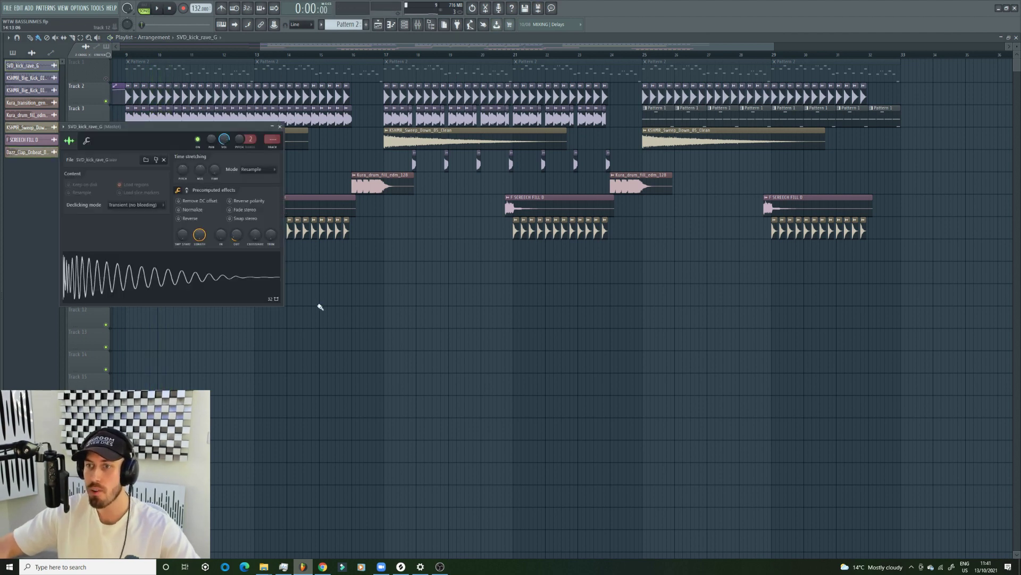
pyautogui.click(221, 272)
pyautogui.click(219, 270)
# Step: Mute Track 2 and play from just before bar 9 to hear the Track 3 kick layer
pyautogui.click(122, 54)
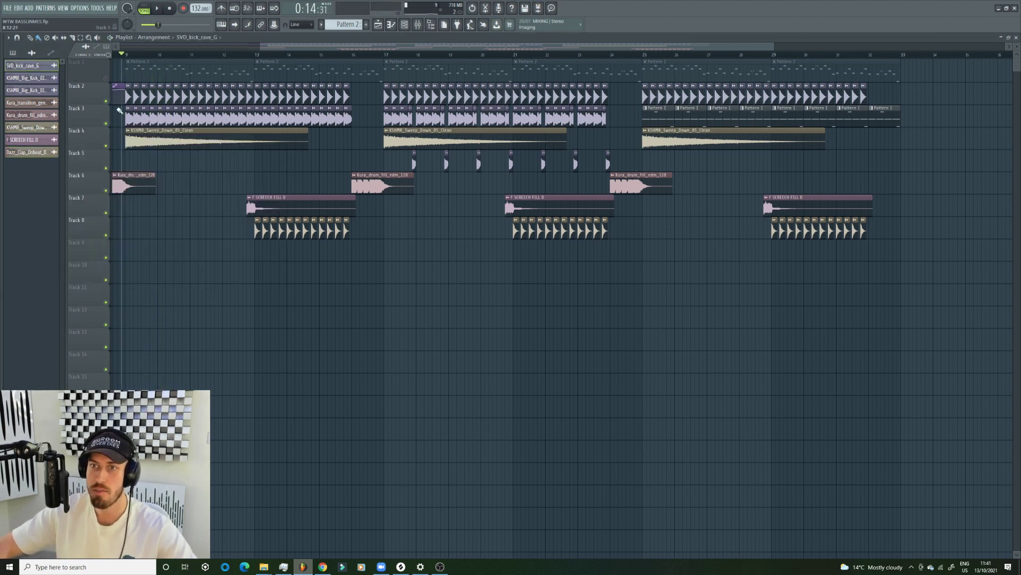
pyautogui.click(105, 100)
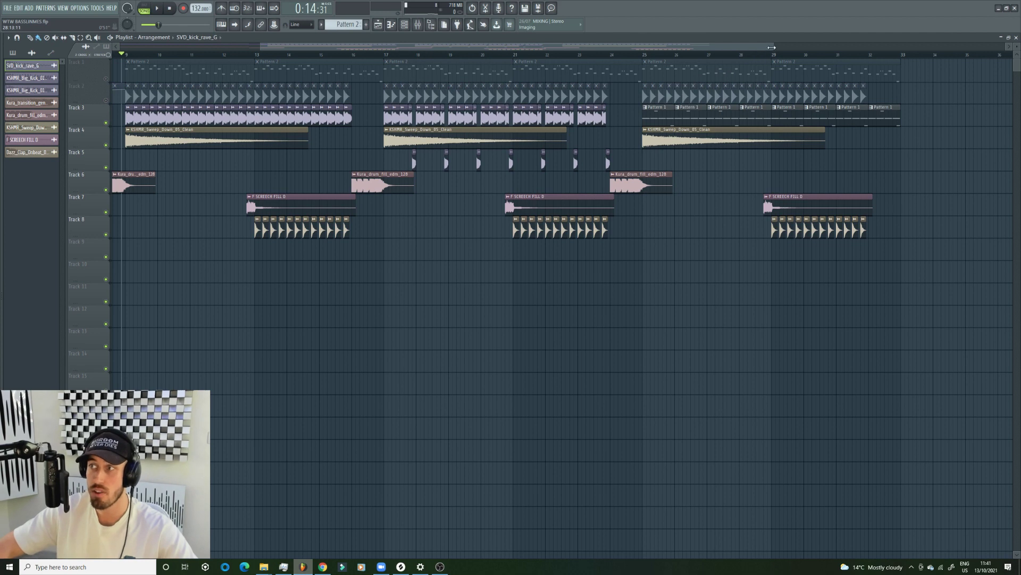
pyautogui.moveTo(772, 48); pyautogui.dragTo(524, 48)
pyautogui.press('space')
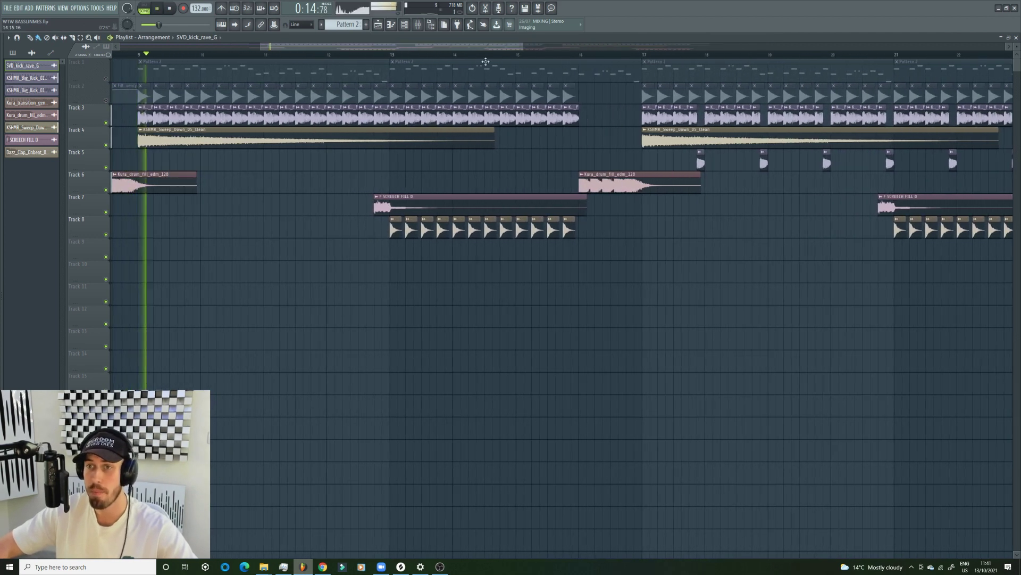
# Step: Unmute Track 2 and inspect the KSHMR_Big_Kick_01_F sample with its Pro-Q 3 and Kickstart effects in the mixer
pyautogui.click(106, 101)
pyautogui.doubleClick(143, 96)
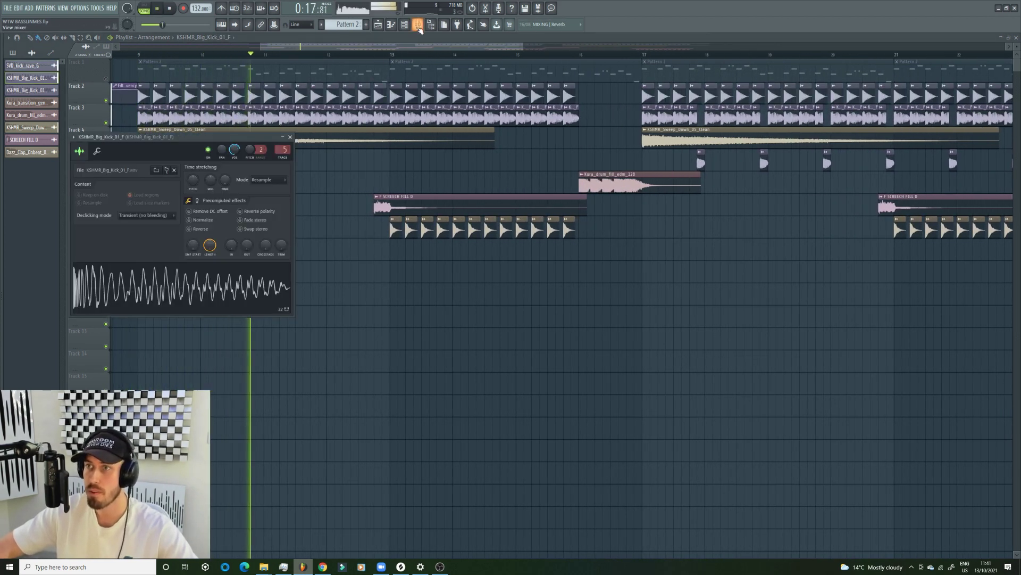
pyautogui.click(418, 27)
pyautogui.press('space')
pyautogui.click(791, 240)
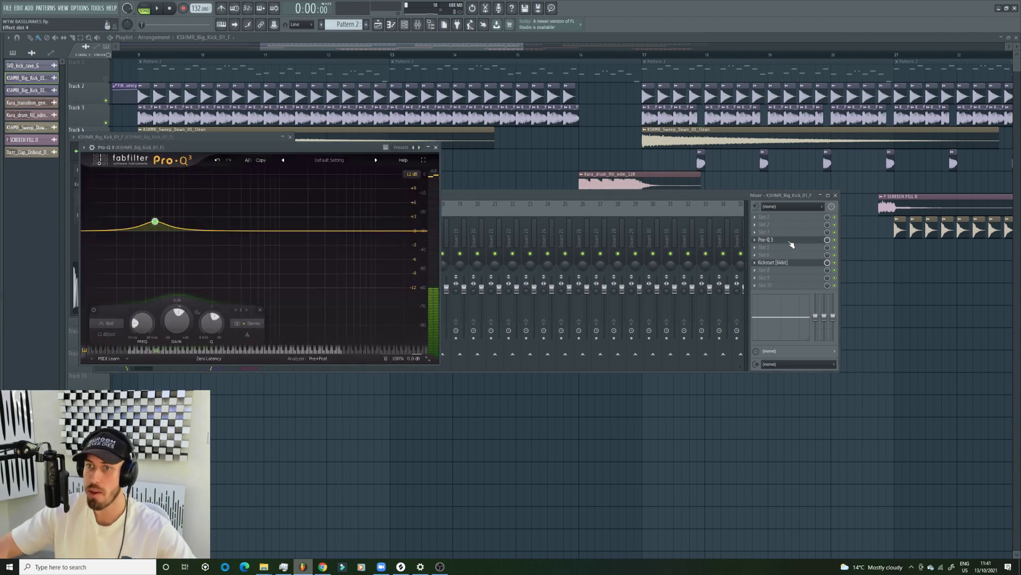
pyautogui.click(795, 262)
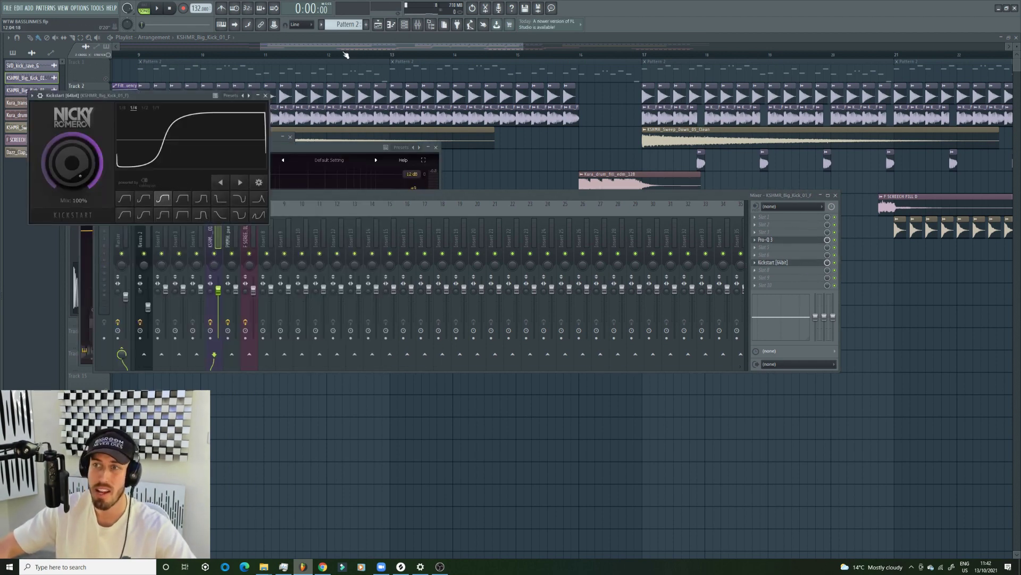
# Step: Close the plugin and mixer windows and play the Track 2 and Track 3 kicks together from bar 9
pyautogui.press('F12')
pyautogui.press('space')
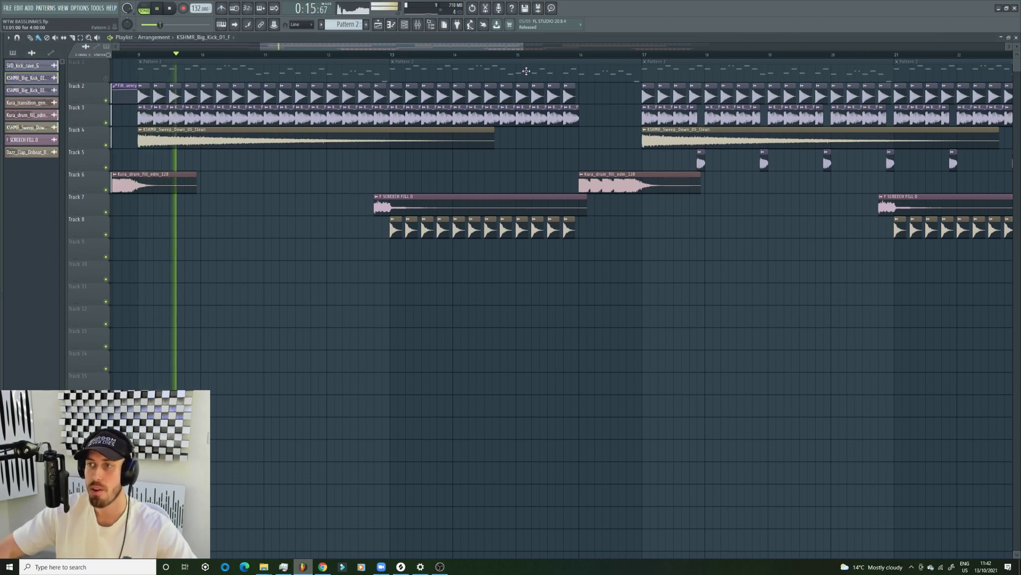
pyautogui.scroll(-3, 627, 86)
pyautogui.press('space')
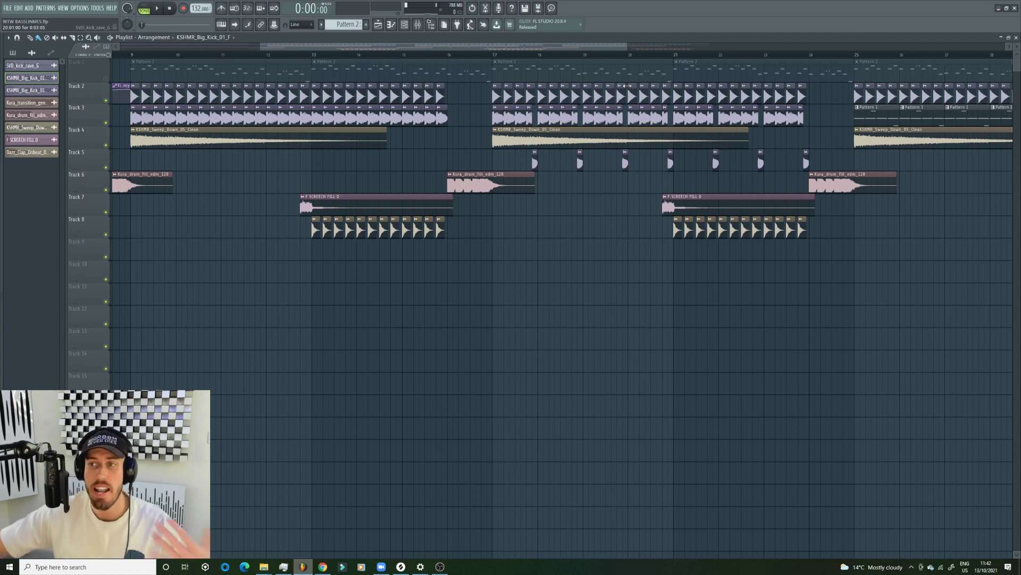
# Step: Unmute Track 1 and play the second drop section from just before bar 17
pyautogui.moveTo(261, 45); pyautogui.dragTo(397, 44)
pyautogui.click(177, 53)
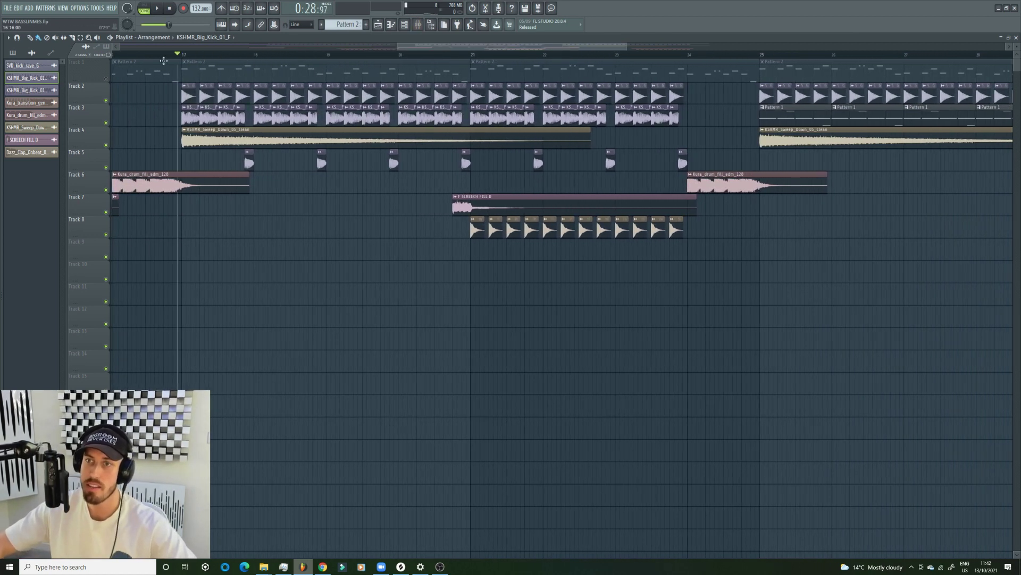
pyautogui.click(106, 78)
pyautogui.moveTo(399, 49); pyautogui.dragTo(338, 53)
pyautogui.moveTo(627, 47); pyautogui.dragTo(773, 51)
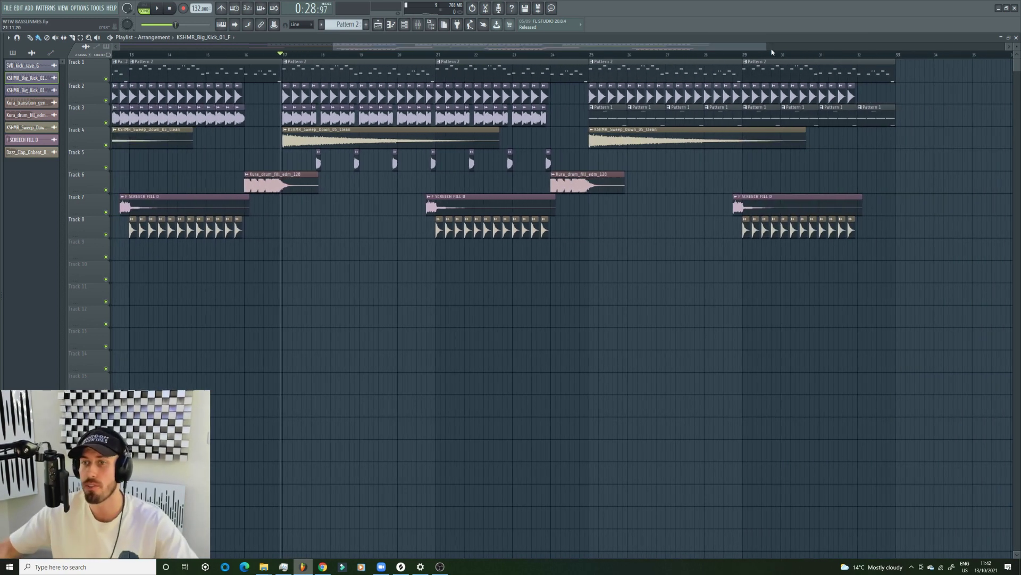
pyautogui.press('space')
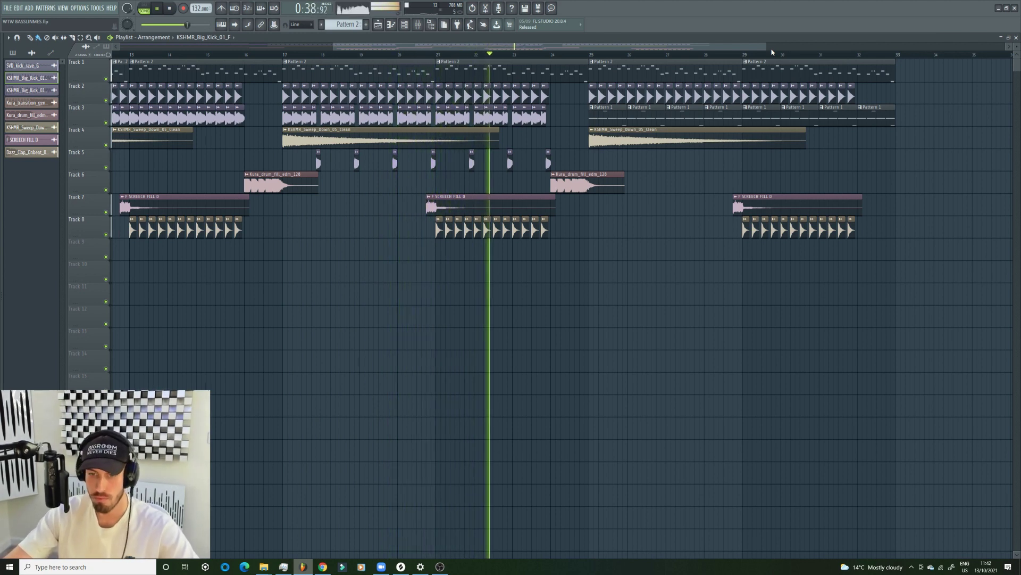
pyautogui.press('space')
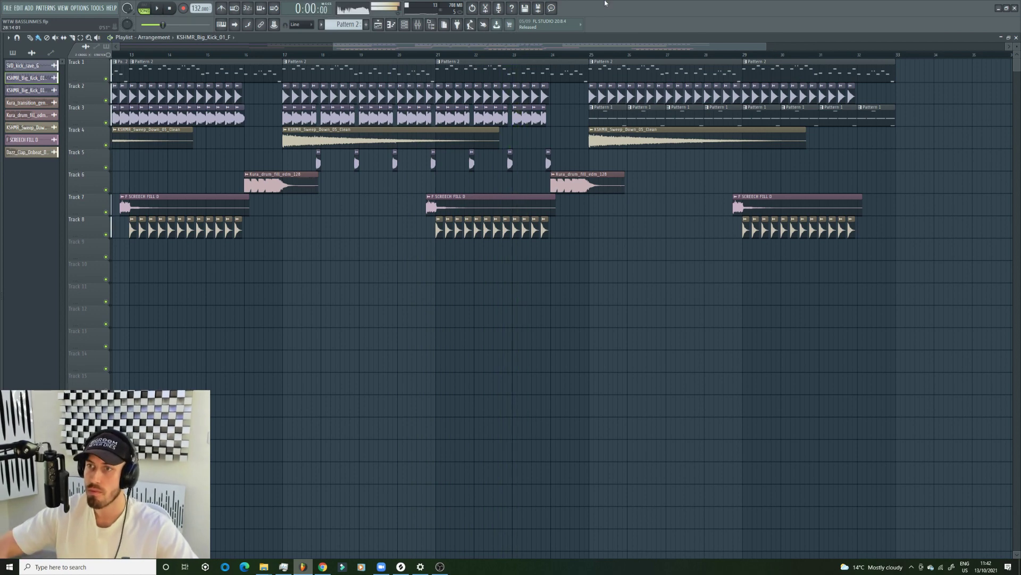
# Step: Solo Track 3 and unmute Track 5 to isolate the kick bassline clips from bar 17
pyautogui.moveTo(336, 47); pyautogui.dragTo(357, 49)
pyautogui.moveTo(398, 57); pyautogui.dragTo(406, 57)
pyautogui.moveTo(766, 44); pyautogui.dragTo(583, 32)
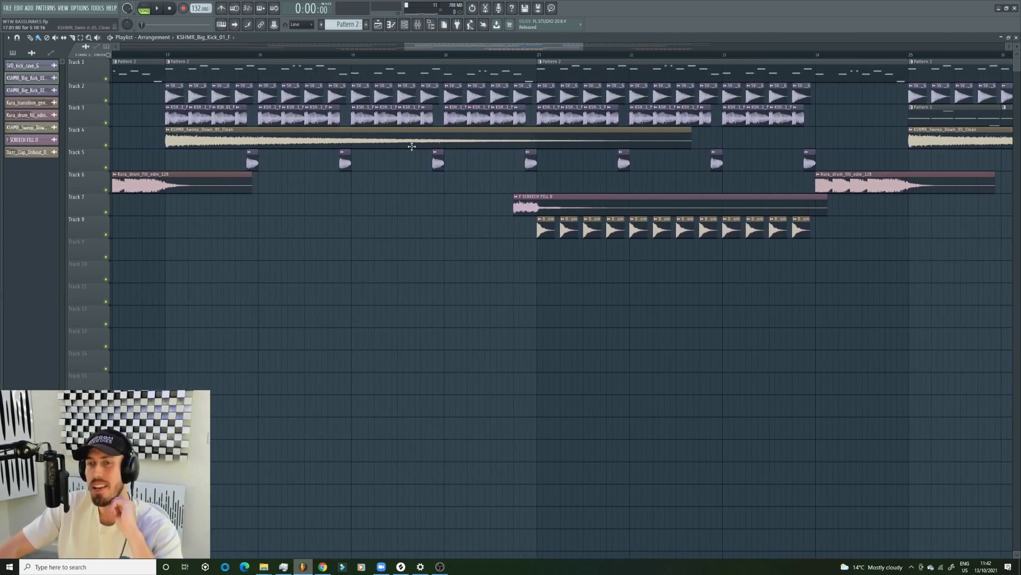
pyautogui.click(252, 161)
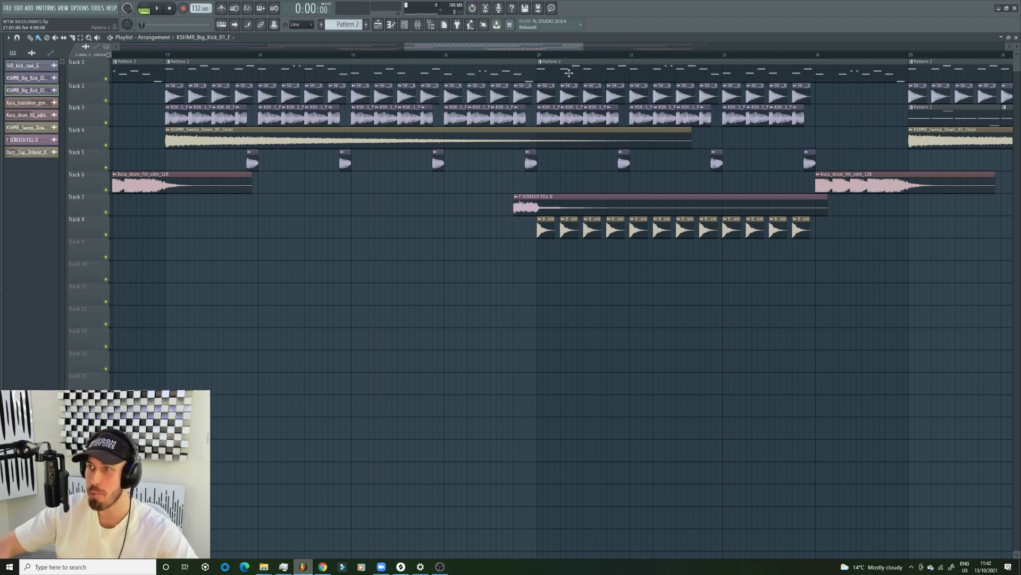
pyautogui.moveTo(583, 48); pyautogui.dragTo(470, 56)
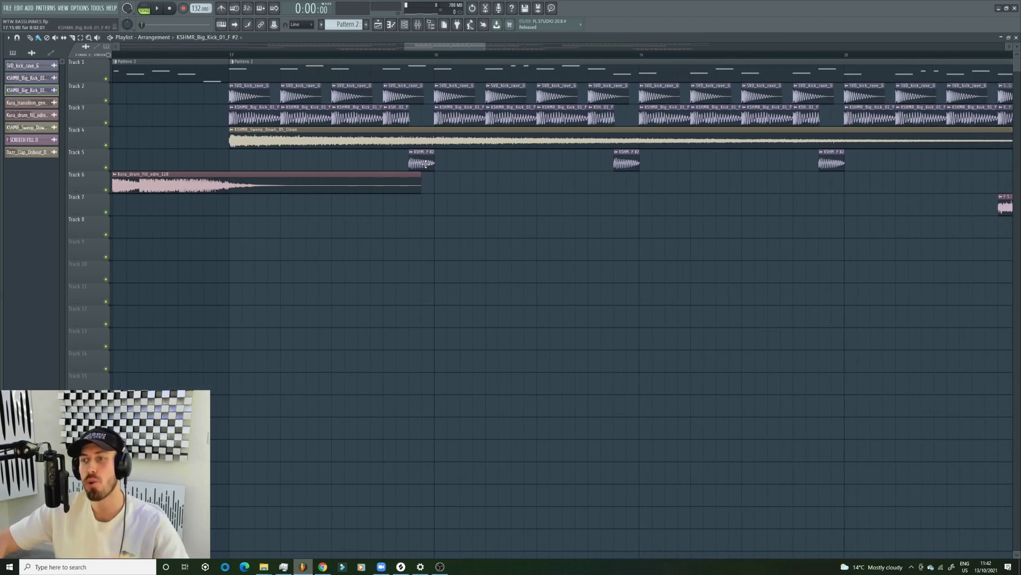
pyautogui.rightClick(107, 124)
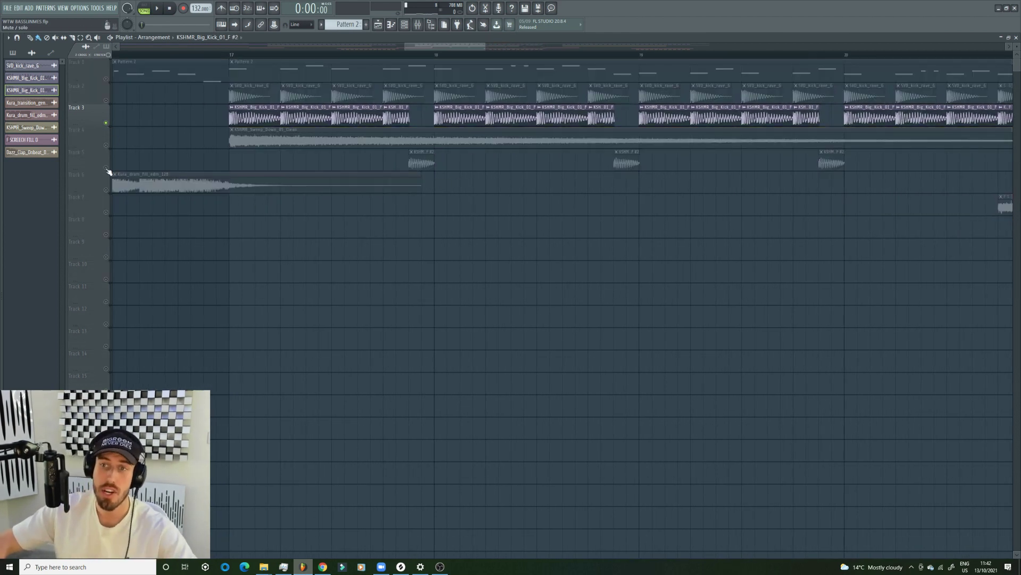
pyautogui.click(106, 168)
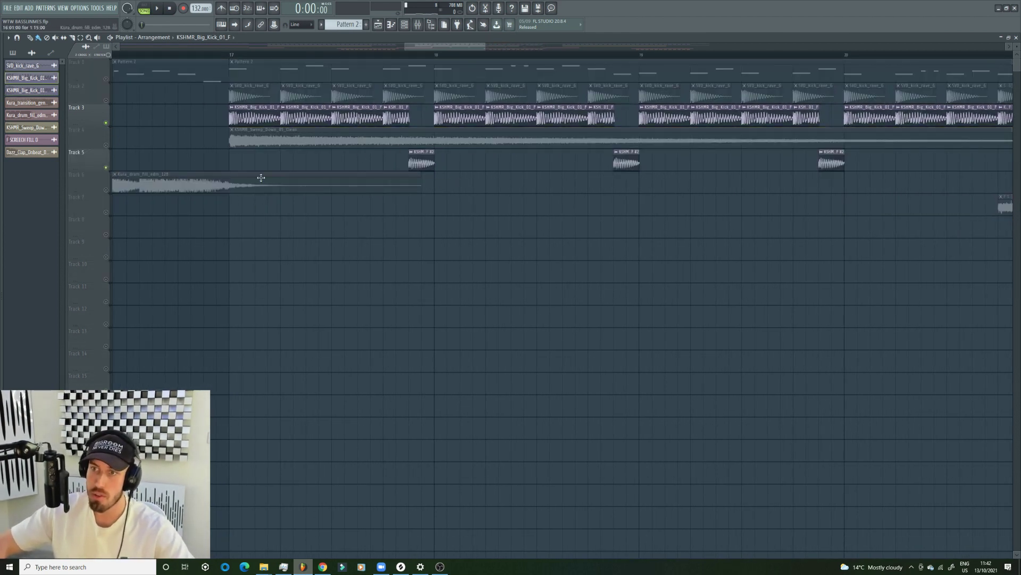
# Step: Place a KSHMR_Big_Kick_01_F clip on Track 7 at bar 17, slice it in half, and unmute the track
pyautogui.click(256, 205)
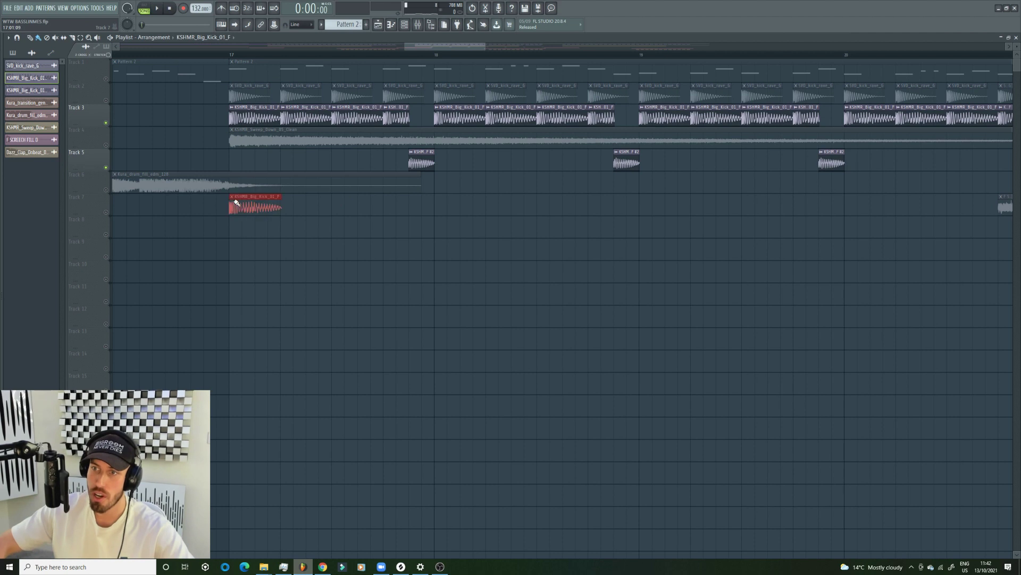
pyautogui.click(85, 38)
pyautogui.moveTo(257, 219); pyautogui.dragTo(258, 221)
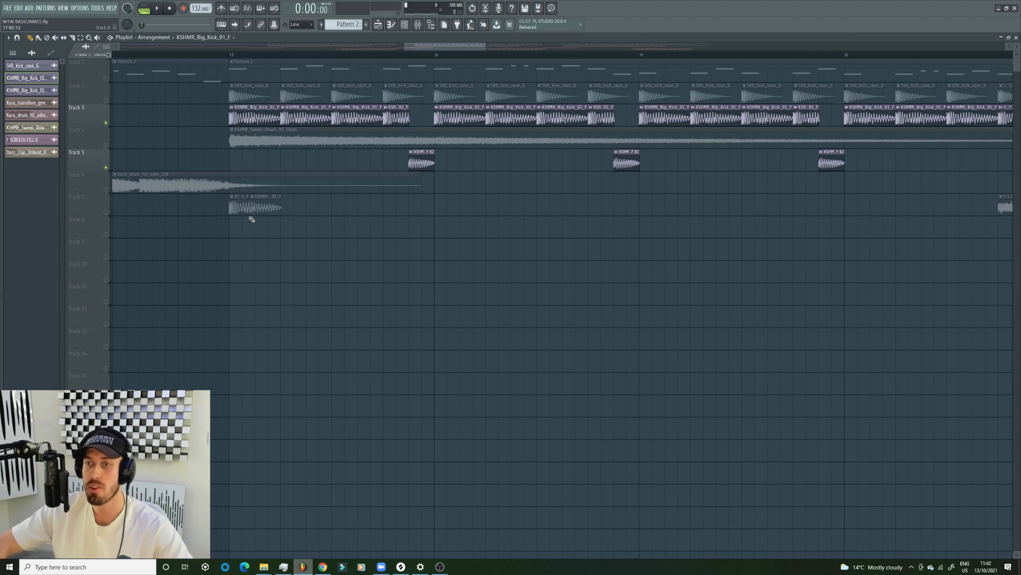
pyautogui.moveTo(484, 58); pyautogui.dragTo(427, 48)
pyautogui.moveTo(217, 207); pyautogui.dragTo(402, 210)
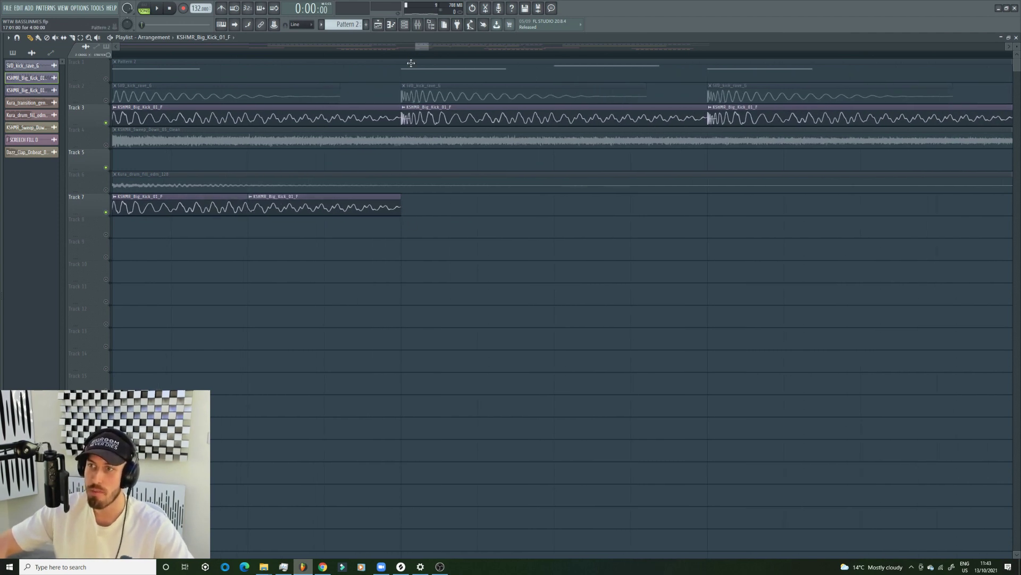
# Step: Make the second half of the sliced Track 7 kick unique and raise its time-stretching pitch
pyautogui.moveTo(417, 47); pyautogui.dragTo(404, 47)
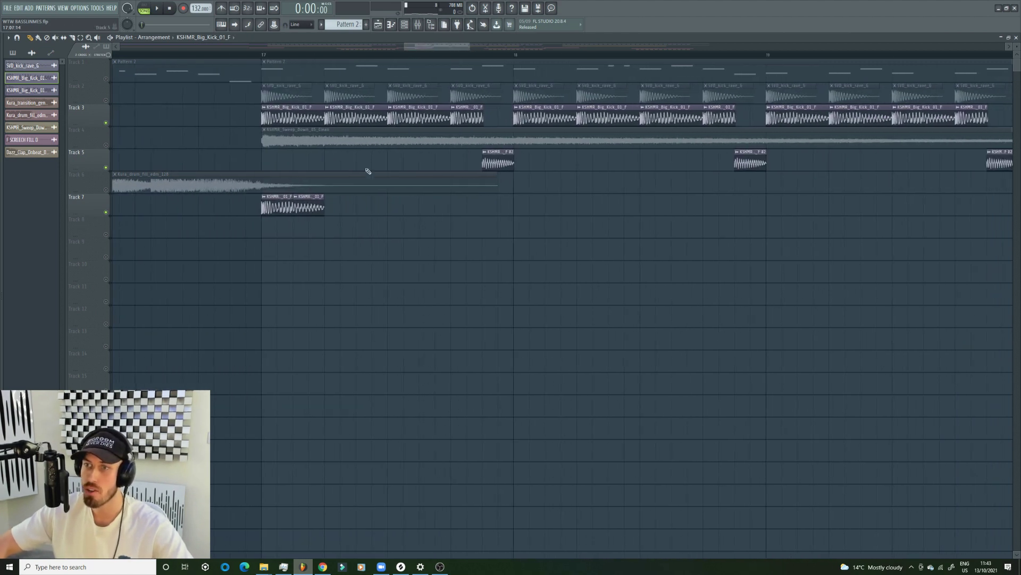
pyautogui.rightClick(298, 203)
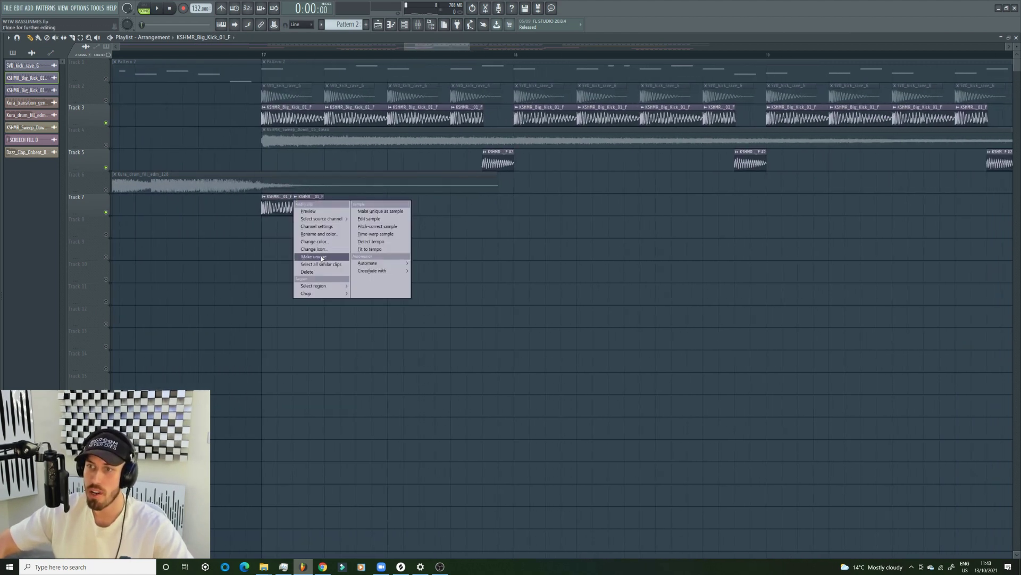
pyautogui.click(321, 258)
pyautogui.click(314, 196)
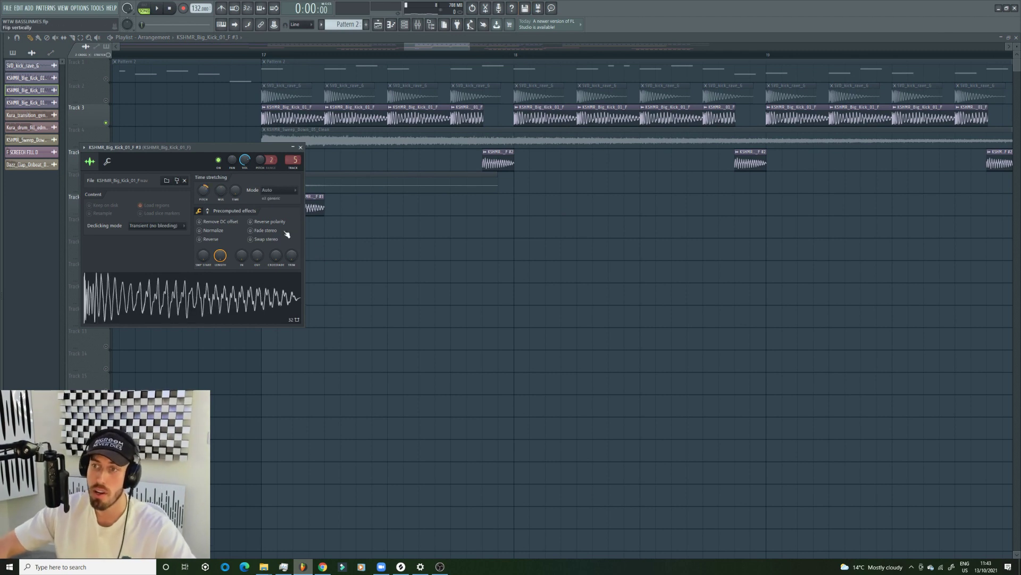
pyautogui.click(311, 213)
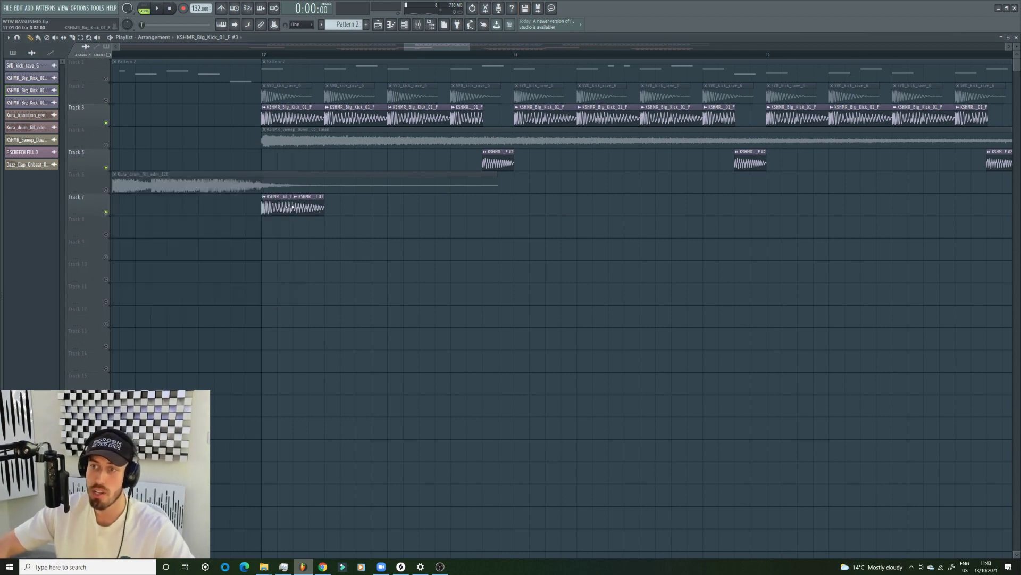
# Step: Compare the Track 7 slice's pitch setting with the Track 5 kick's and adjust the slice's pitch
pyautogui.doubleClick(316, 209)
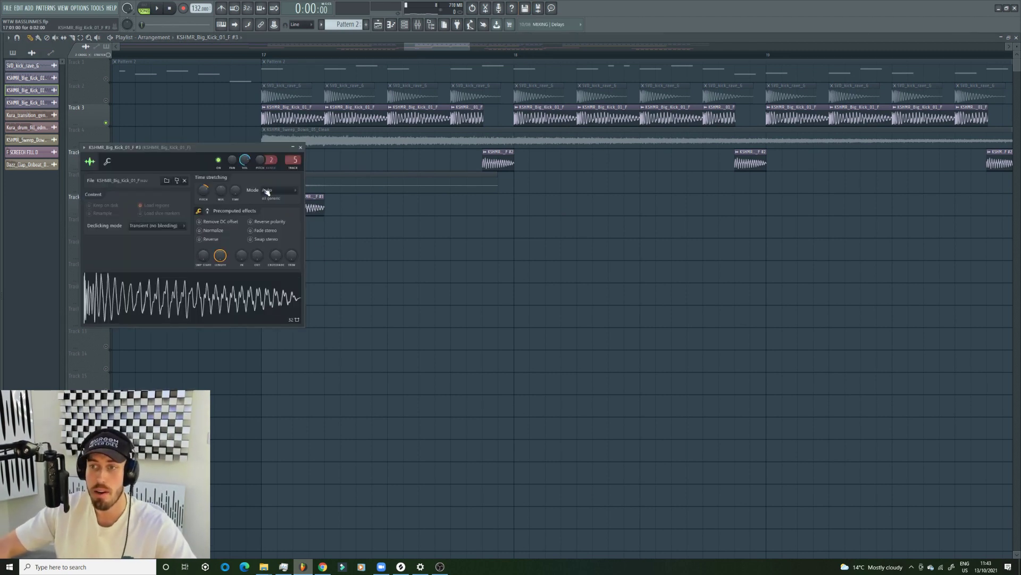
pyautogui.doubleClick(506, 151)
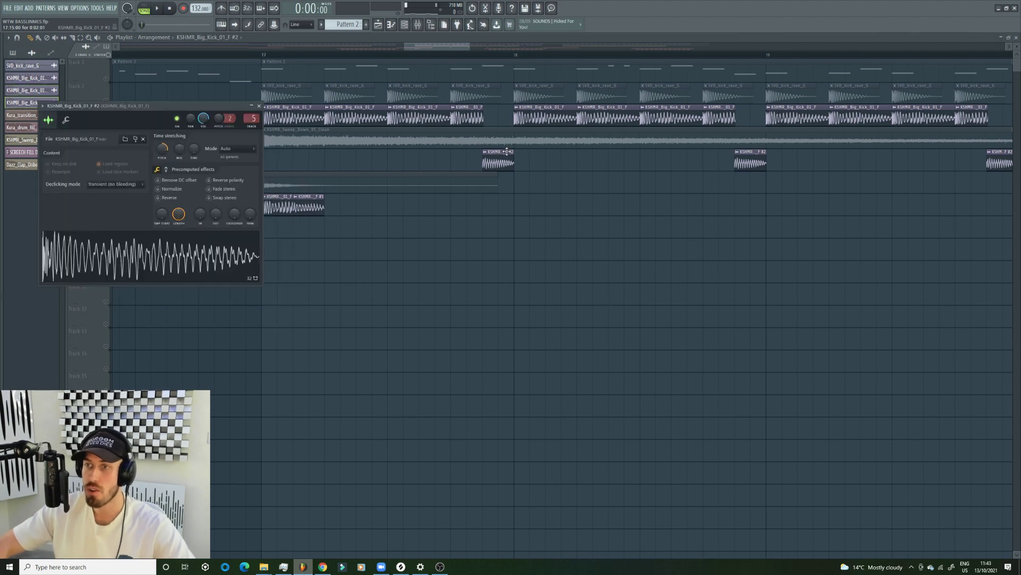
pyautogui.doubleClick(312, 206)
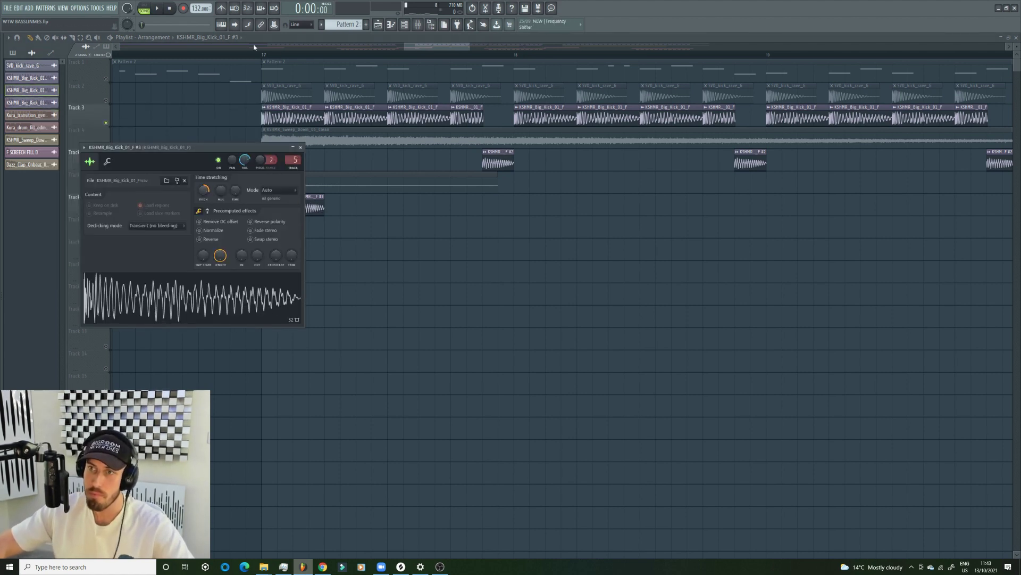
# Step: Solo Track 7 and loop the first beat of bar 17 to hear the sliced, repitched kick
pyautogui.moveTo(262, 56); pyautogui.dragTo(321, 56)
pyautogui.rightClick(106, 213)
pyautogui.press('space')
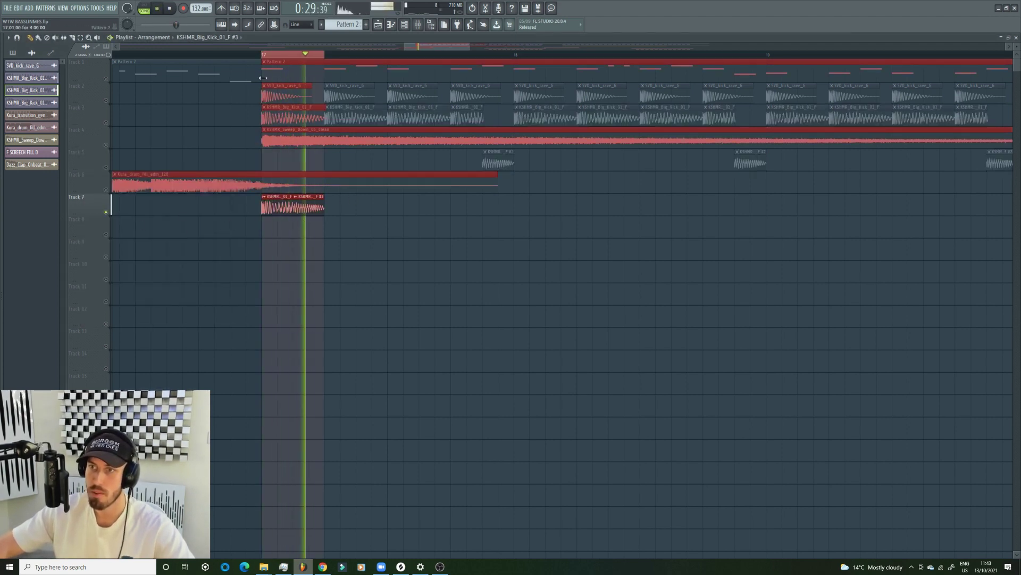
pyautogui.press('space')
pyautogui.click(349, 206)
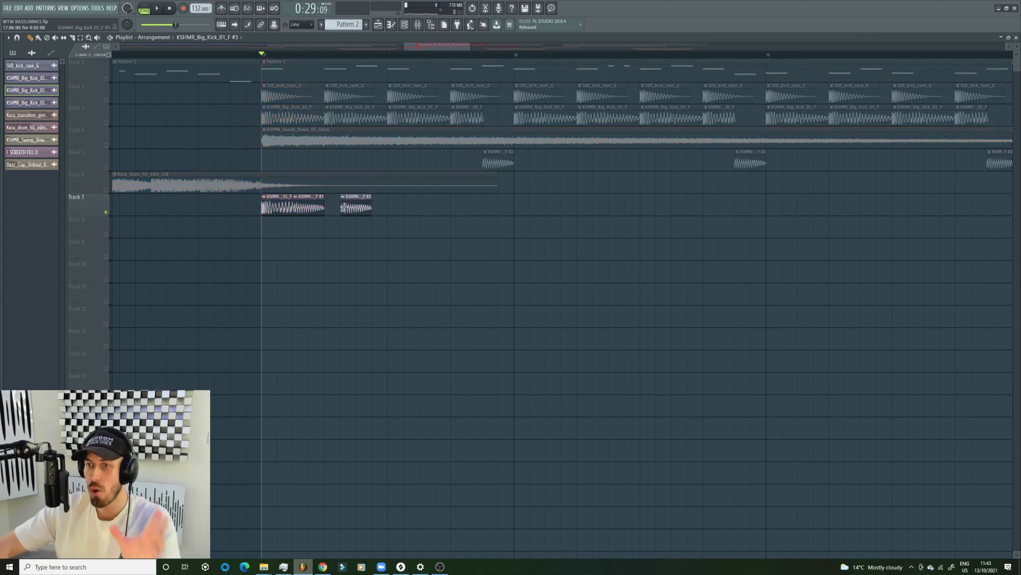
pyautogui.rightClick(348, 206)
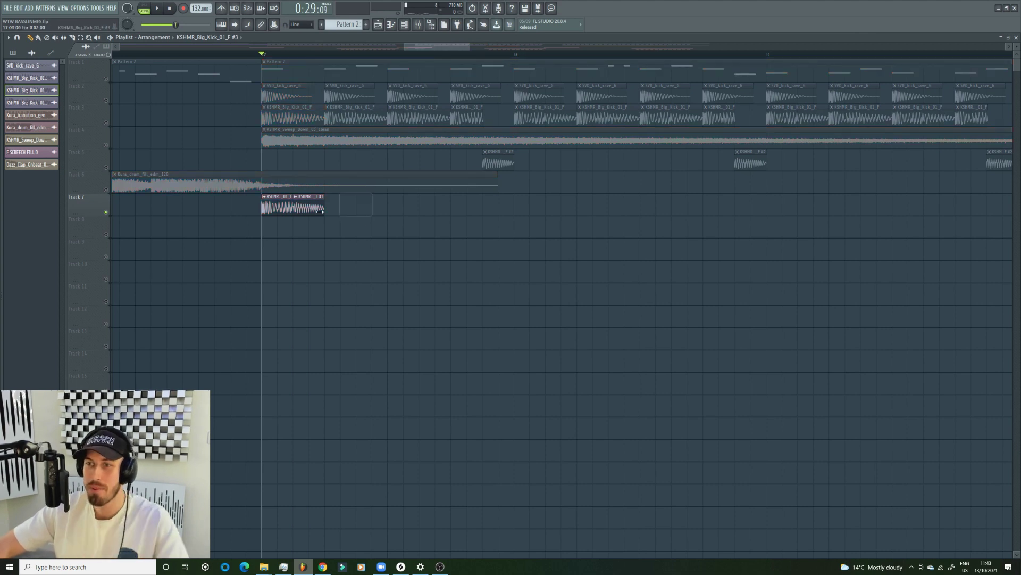
# Step: Unmute Tracks 2 and 3 and delete the two demonstration kick slices from Track 7
pyautogui.click(106, 100)
pyautogui.click(113, 120)
pyautogui.click(106, 123)
pyautogui.rightClick(133, 120)
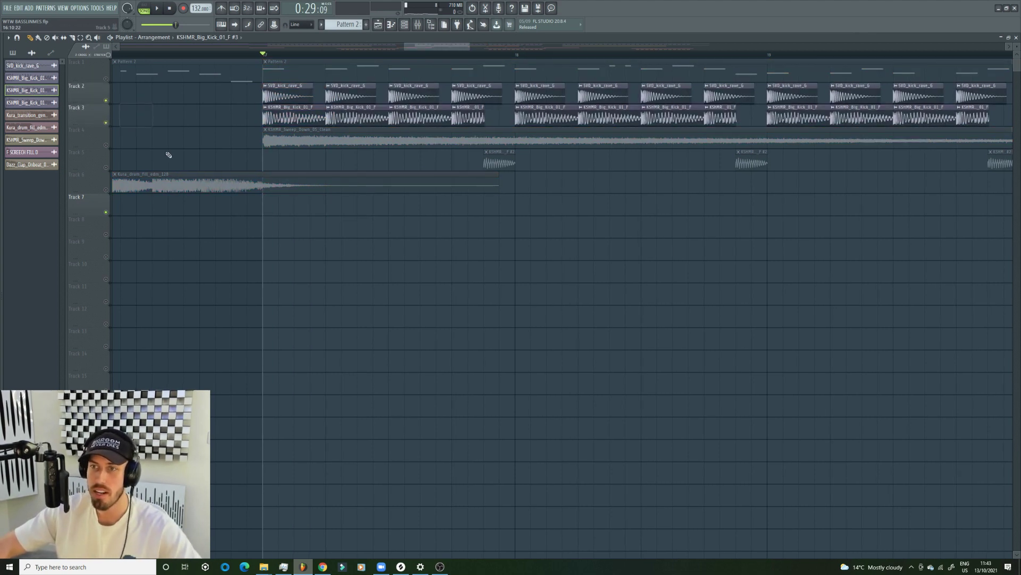
# Step: Play the kick layers from bar 17 with Track 5 unmuted
pyautogui.press('space')
pyautogui.click(106, 168)
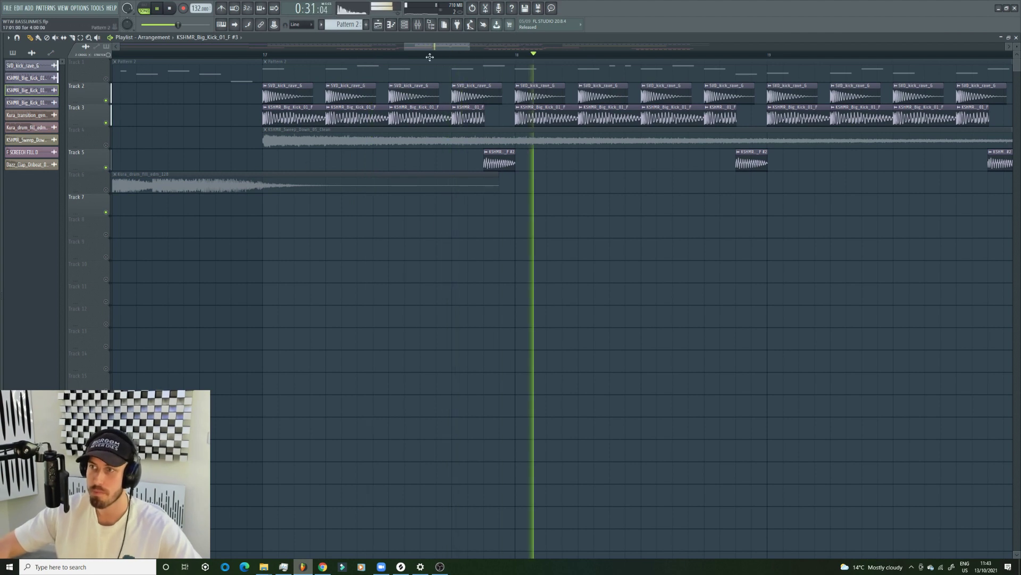
pyautogui.moveTo(467, 50); pyautogui.dragTo(611, 55)
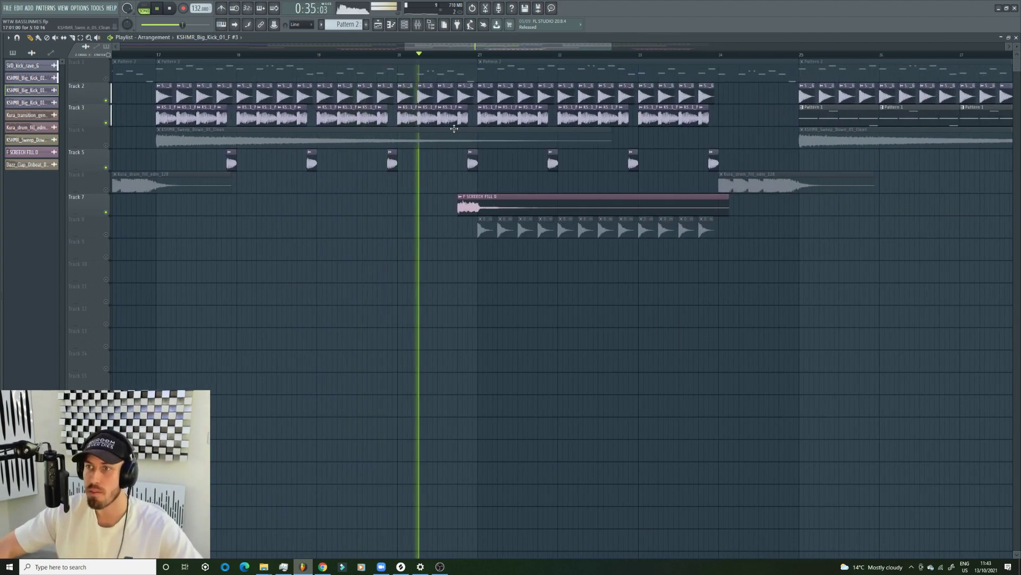
pyautogui.press('space')
# Step: Make the Track 3 kick on beat 3 of bar 20 unique and raise its time-stretching pitch
pyautogui.click(441, 108)
pyautogui.click(480, 169)
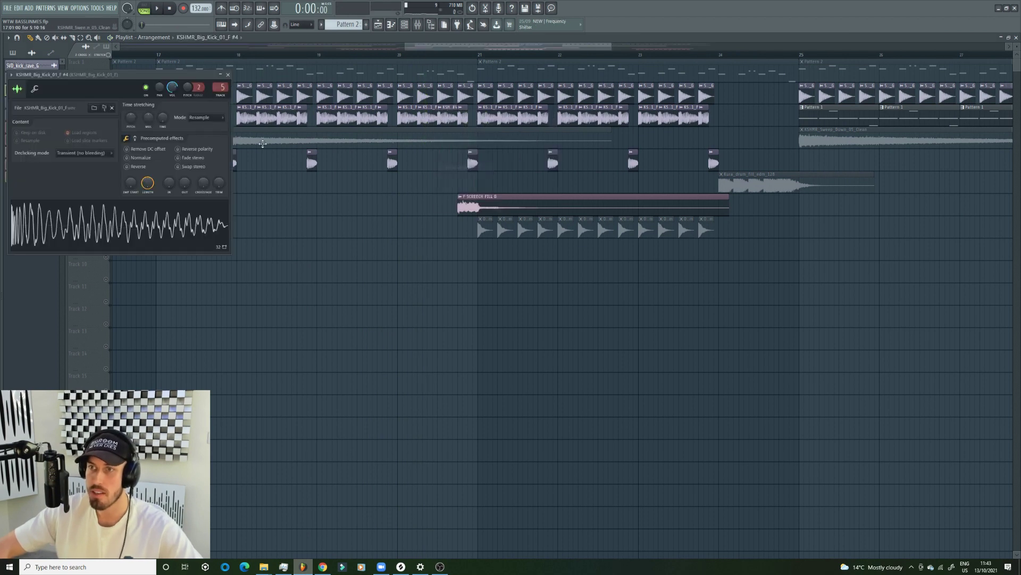
pyautogui.moveTo(131, 117); pyautogui.dragTo(132, 101)
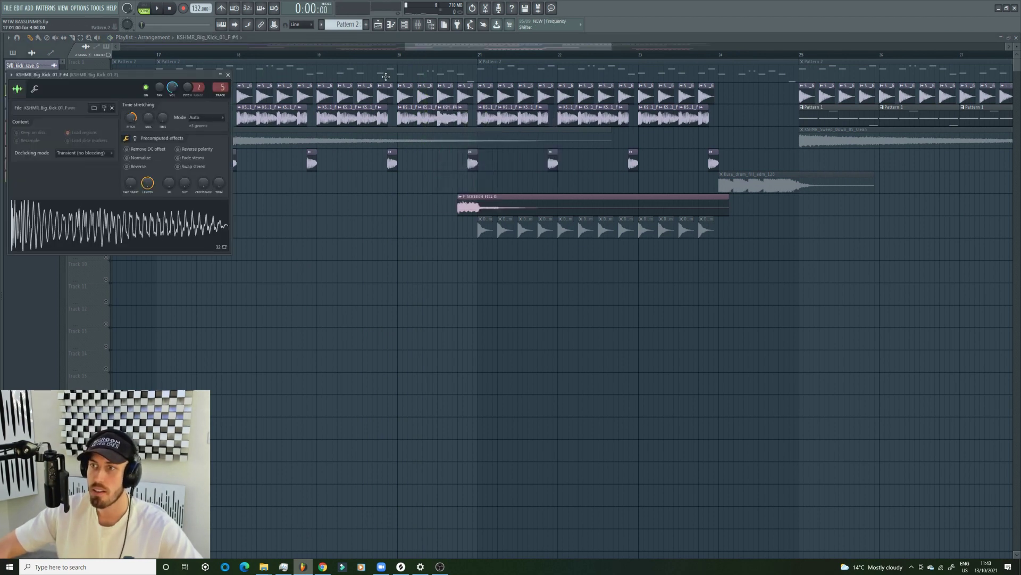
# Step: Play from just before bar 20 and fill Track 3's last beat of that bar with the repitched kick, trimmed before the Track 5 kick
pyautogui.click(384, 57)
pyautogui.press('space')
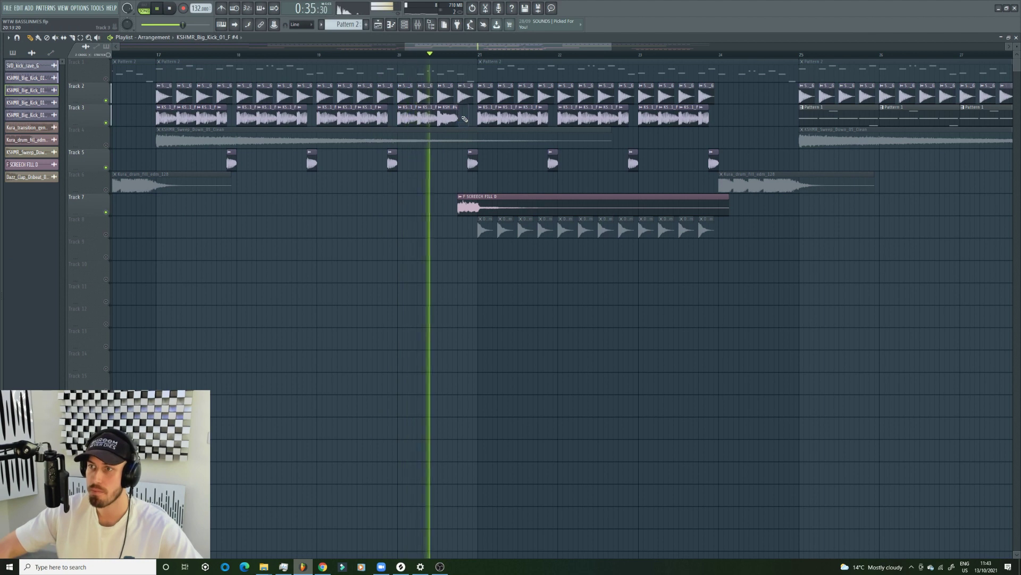
pyautogui.moveTo(471, 116); pyautogui.dragTo(467, 117)
pyautogui.press('space')
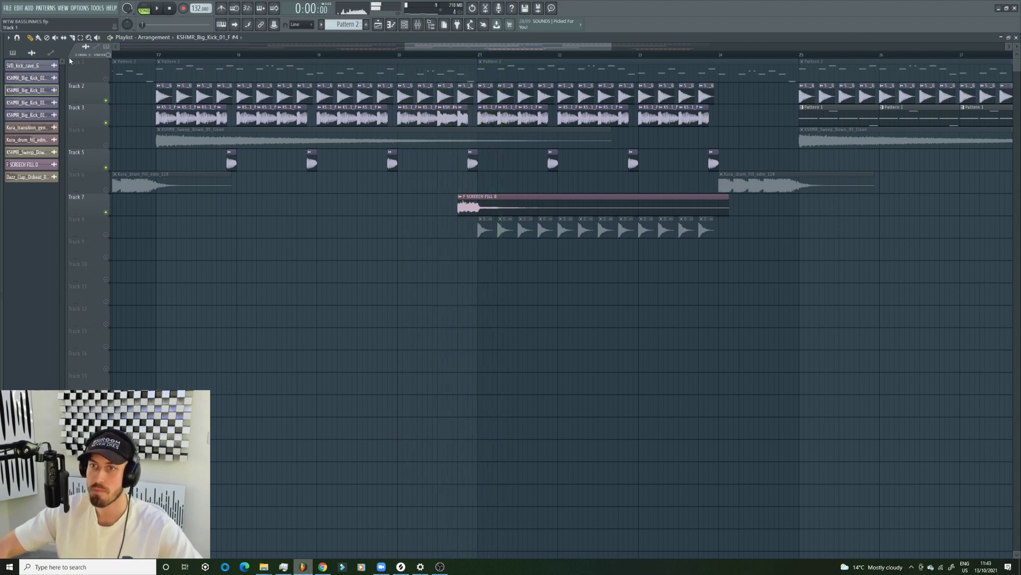
# Step: Unmute Track 1 and play the arrangement from just before bar 17 with the new bassline variation
pyautogui.click(132, 56)
pyautogui.press('space')
pyautogui.click(106, 78)
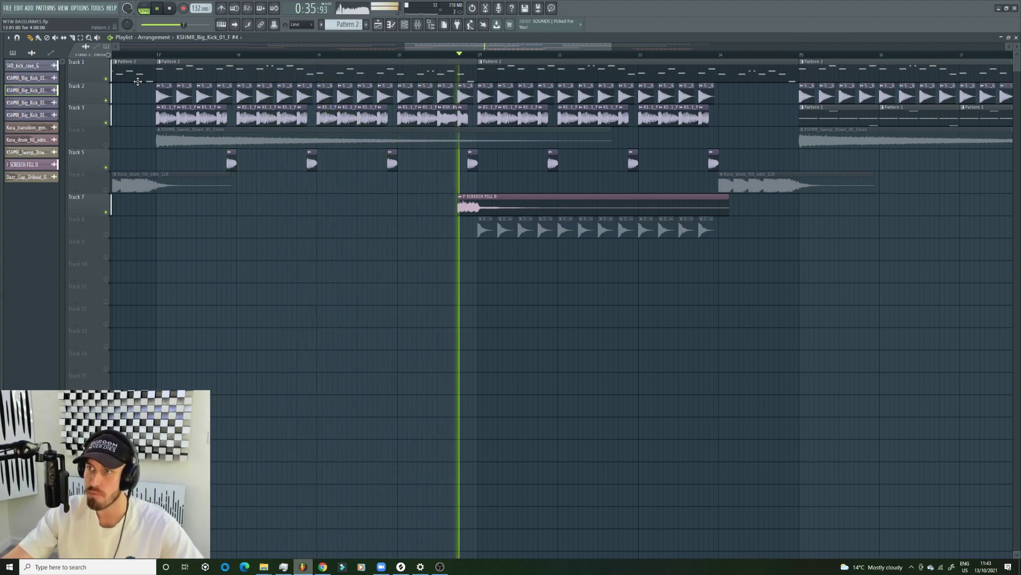
pyautogui.press('space')
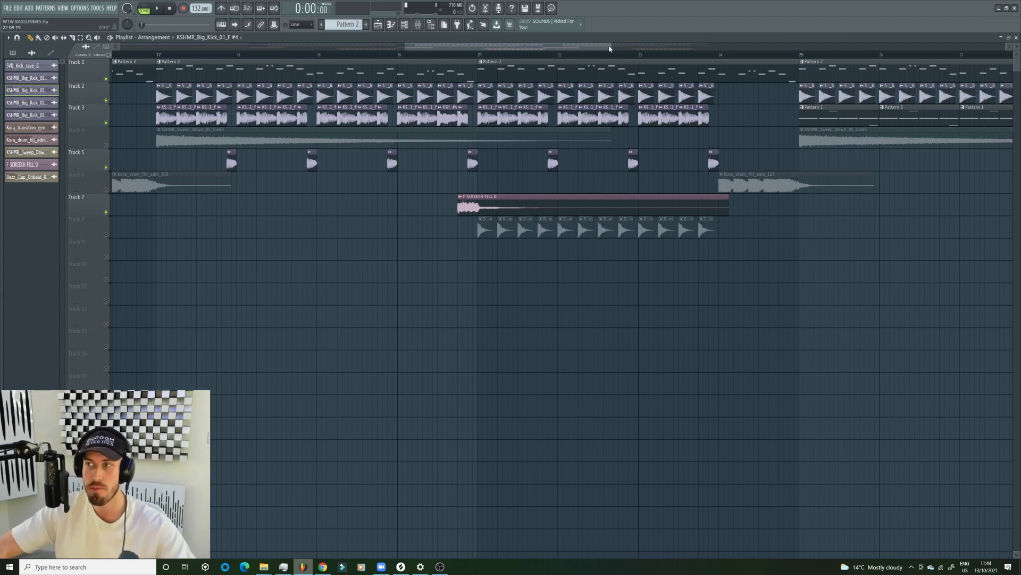
# Step: Unmute the clap layer on Track 8
pyautogui.moveTo(611, 49); pyautogui.dragTo(616, 48)
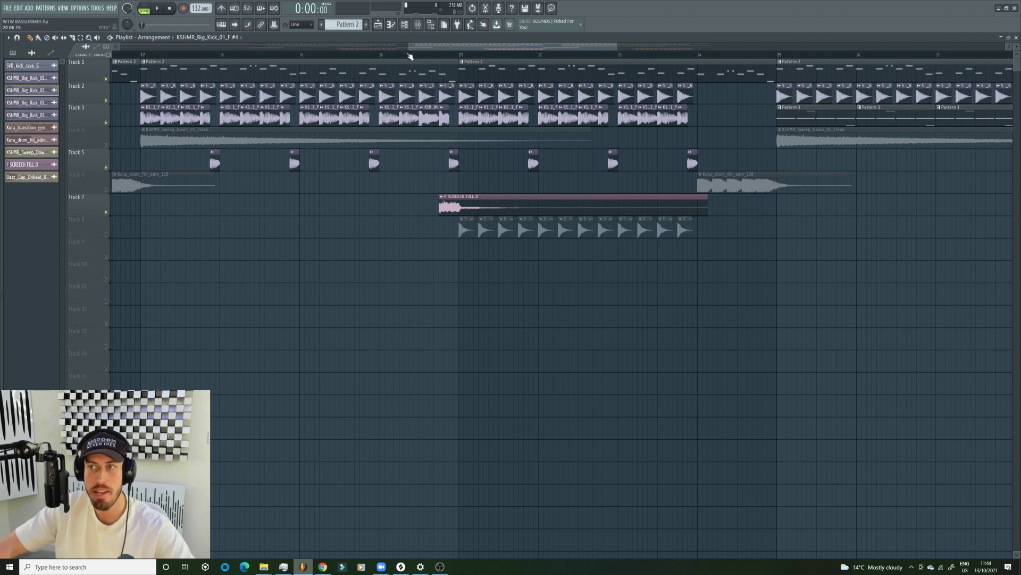
pyautogui.moveTo(409, 48)
pyautogui.mouseDown()
pyautogui.moveTo(366, 48)
pyautogui.moveTo(408, 48)
pyautogui.mouseUp()
pyautogui.moveTo(615, 45); pyautogui.dragTo(678, 46)
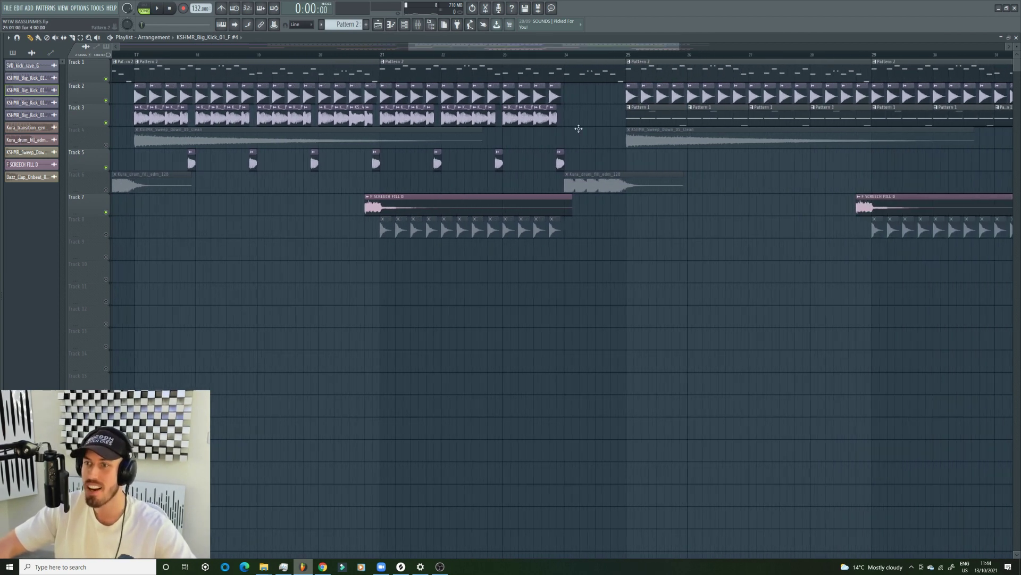
pyautogui.click(106, 234)
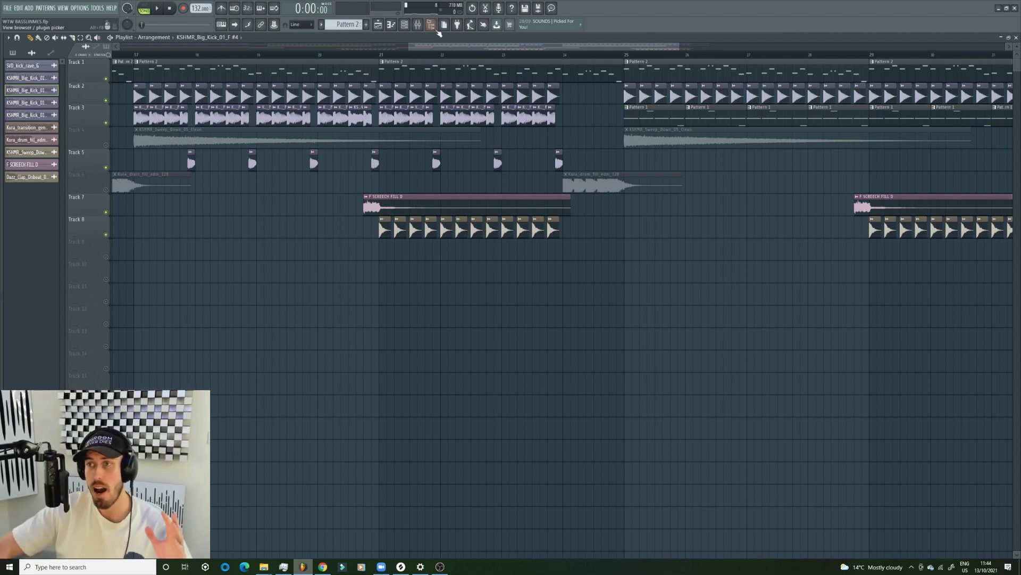
# Step: Unmute Tracks 6 and 4 and play the third bassline section from bar 24
pyautogui.moveTo(410, 46); pyautogui.dragTo(560, 57)
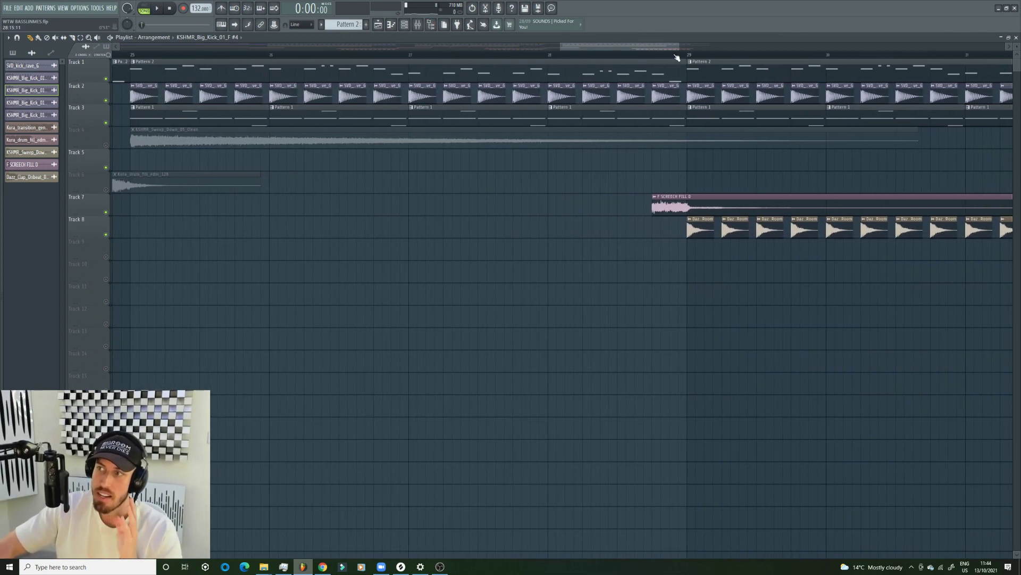
pyautogui.moveTo(677, 45); pyautogui.dragTo(830, 46)
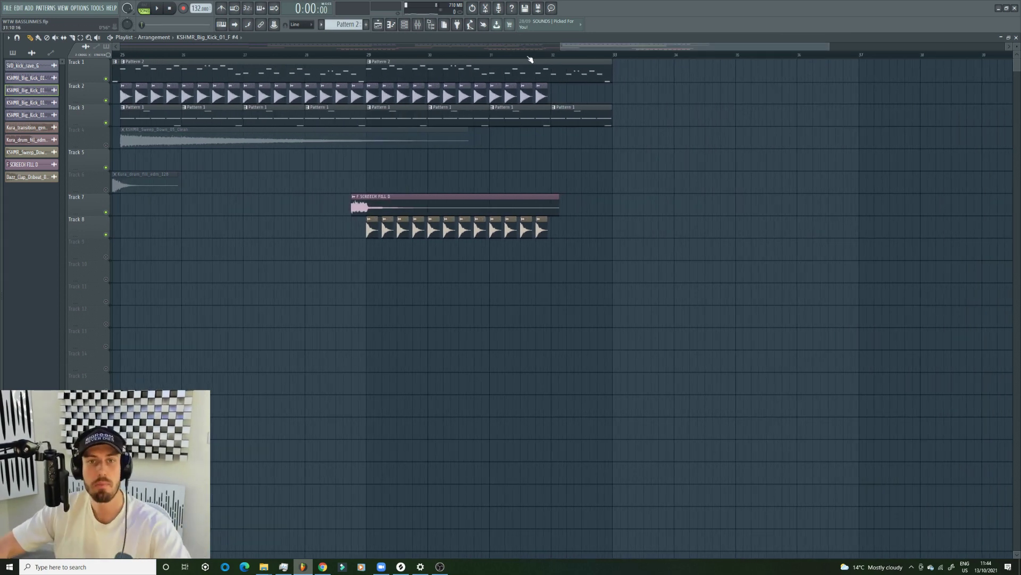
pyautogui.moveTo(568, 45); pyautogui.dragTo(542, 46)
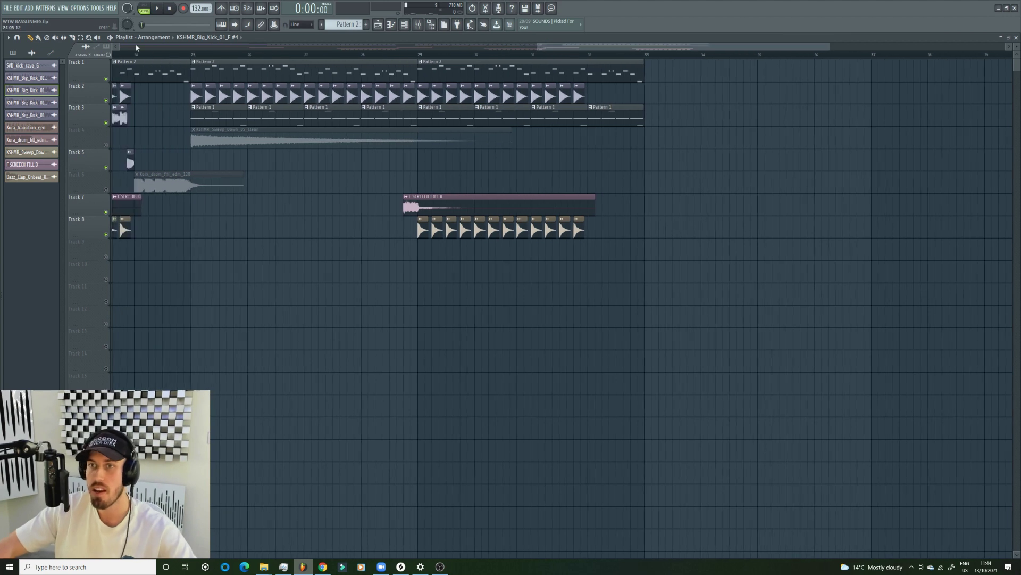
pyautogui.click(134, 53)
pyautogui.click(105, 190)
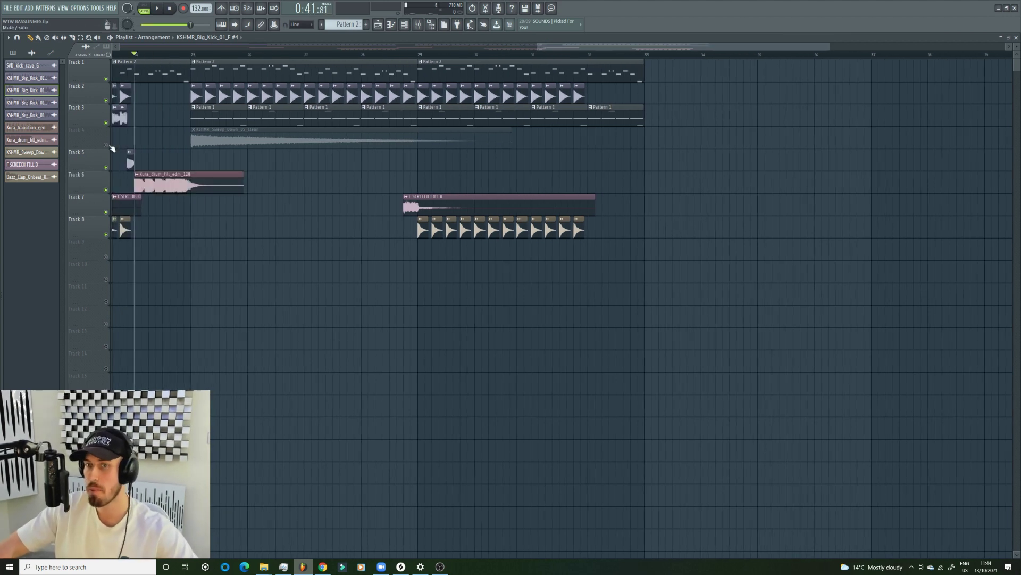
pyautogui.click(106, 144)
pyautogui.press('space')
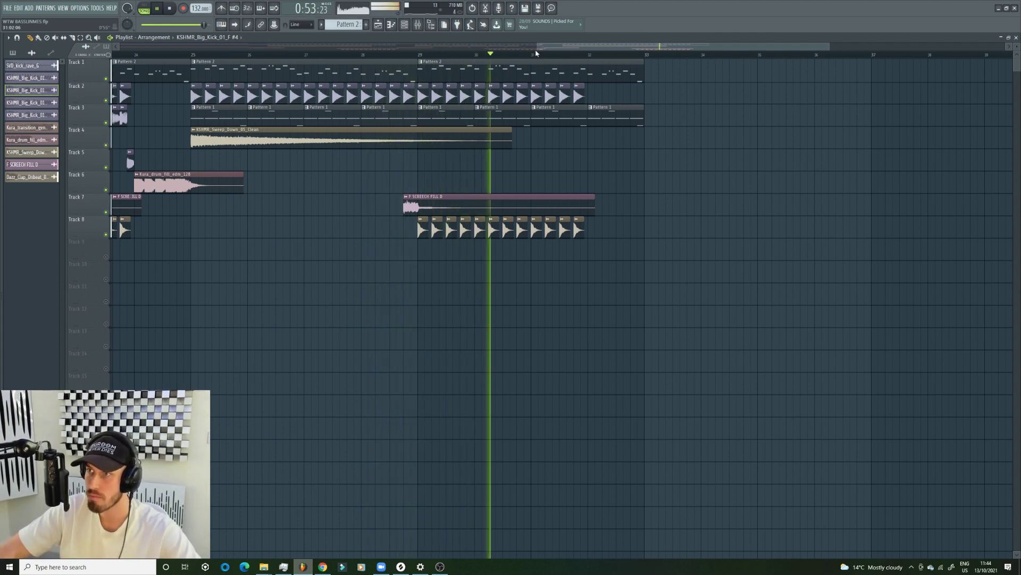
# Step: Stop playback and place the playhead at bar 25, the start of the third bassline section
pyautogui.moveTo(537, 47); pyautogui.dragTo(542, 47)
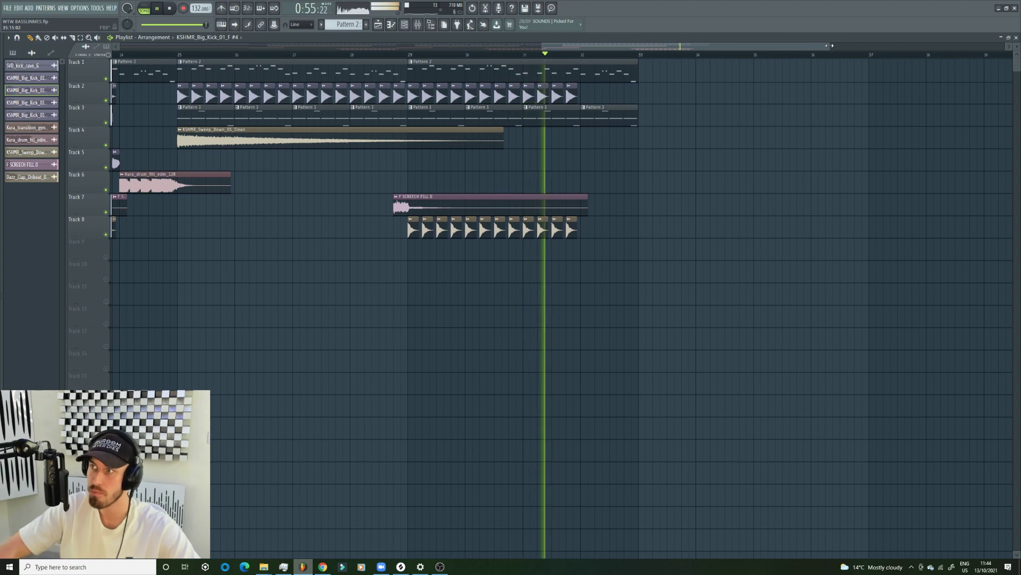
pyautogui.moveTo(830, 47); pyautogui.dragTo(790, 52)
pyautogui.press('space')
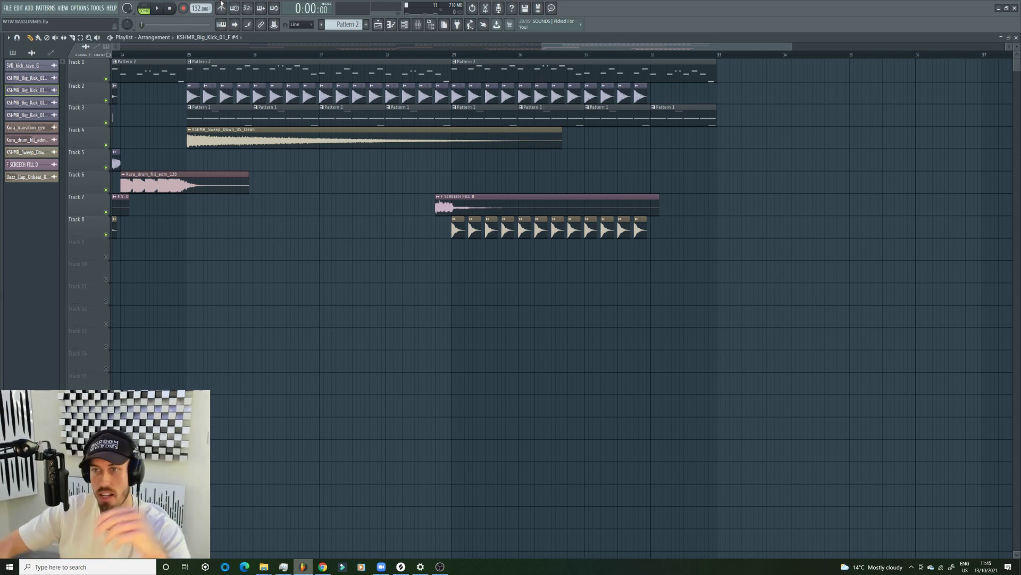
pyautogui.click(192, 56)
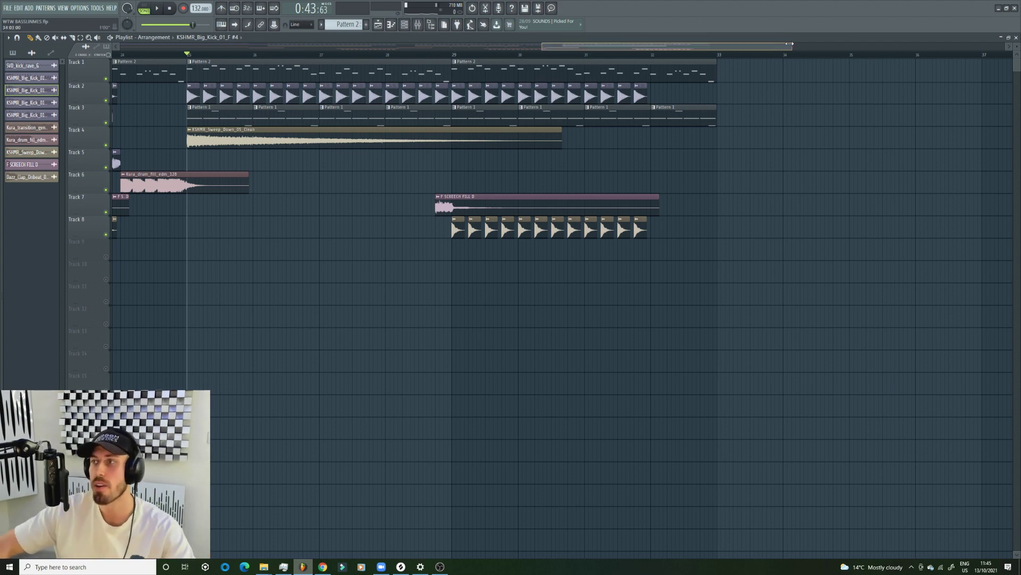
# Step: Open the PMMH_808_D_Speech notes of a Pattern 1 clip on Track 3 in the piano roll to examine the bassline
pyautogui.moveTo(792, 46); pyautogui.dragTo(754, 47)
pyautogui.doubleClick(253, 123)
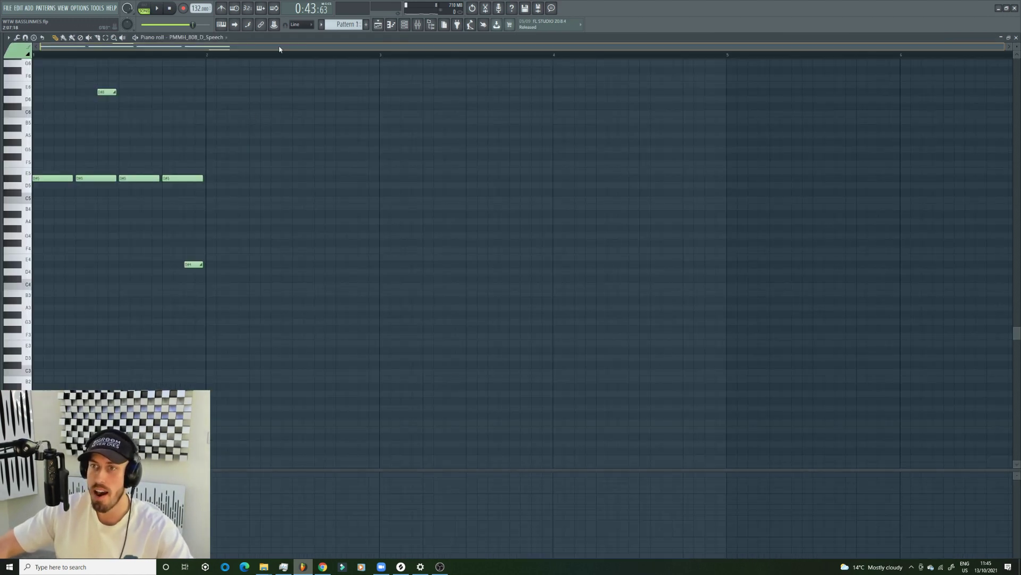
pyautogui.click(404, 25)
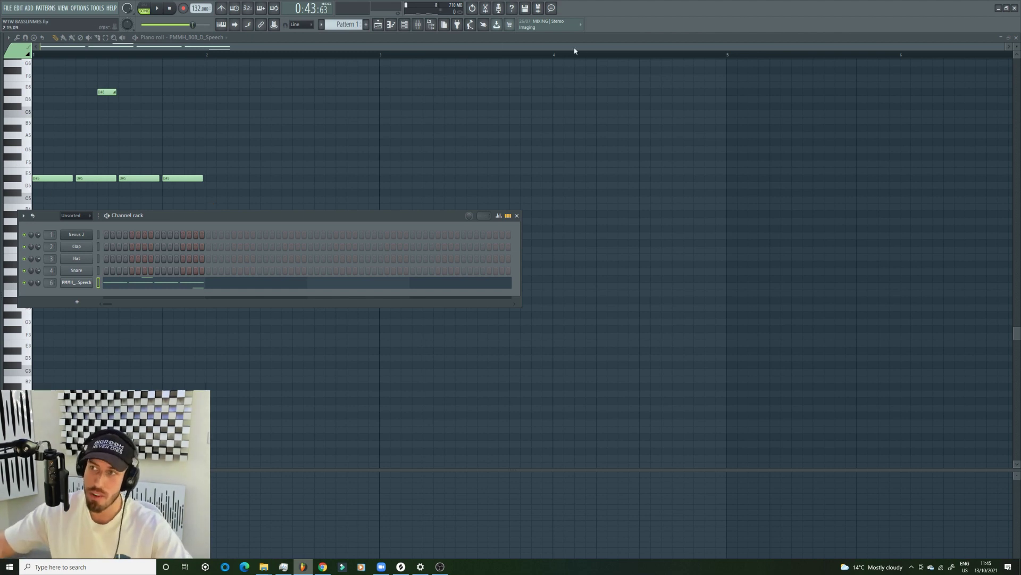
pyautogui.press('F6')
pyautogui.click(1008, 47)
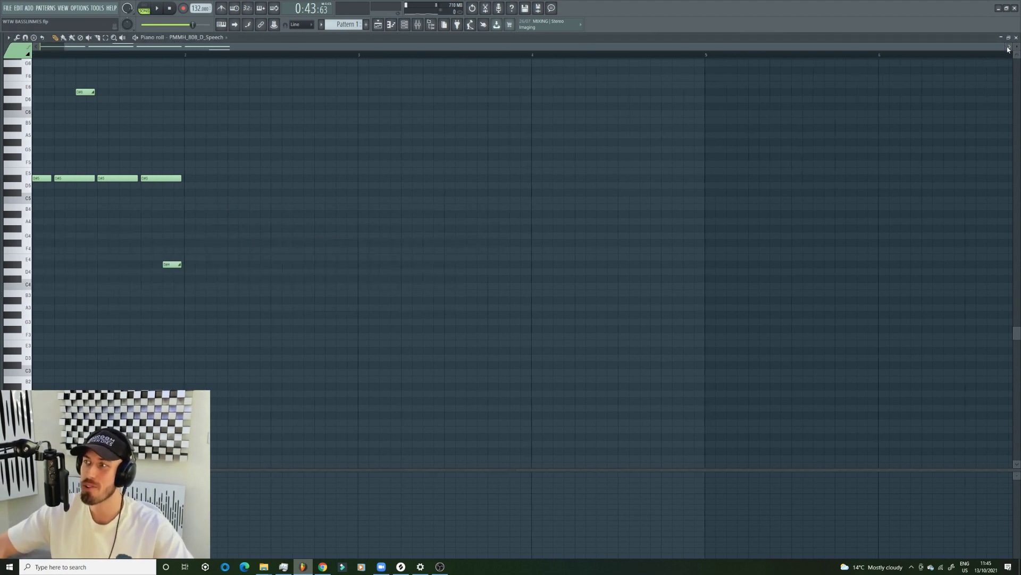
pyautogui.moveTo(1002, 48); pyautogui.dragTo(633, 53)
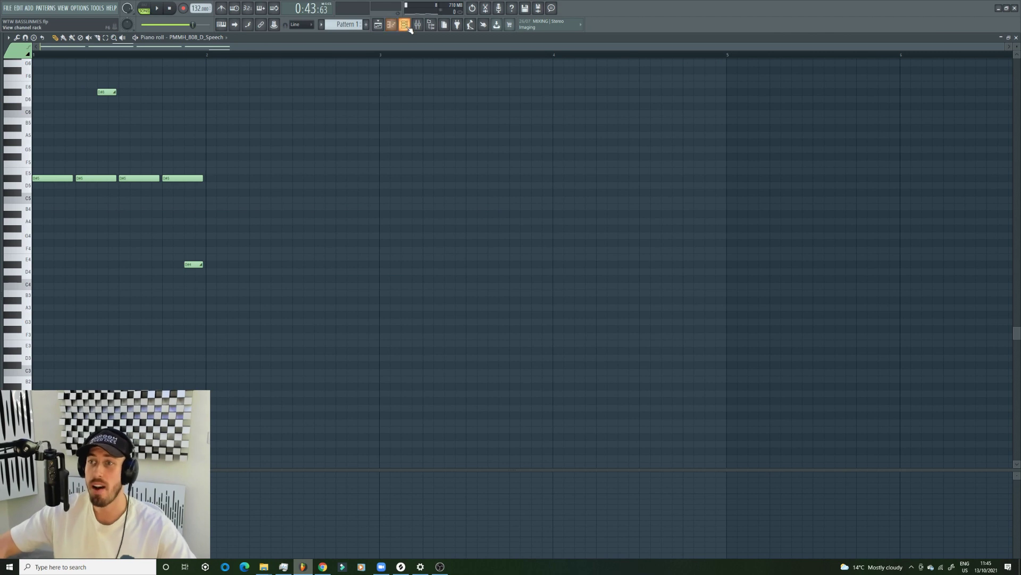
# Step: Show the sample settings of the PMMH_808_D_Speech channel and audition its waveform
pyautogui.click(404, 24)
pyautogui.click(77, 285)
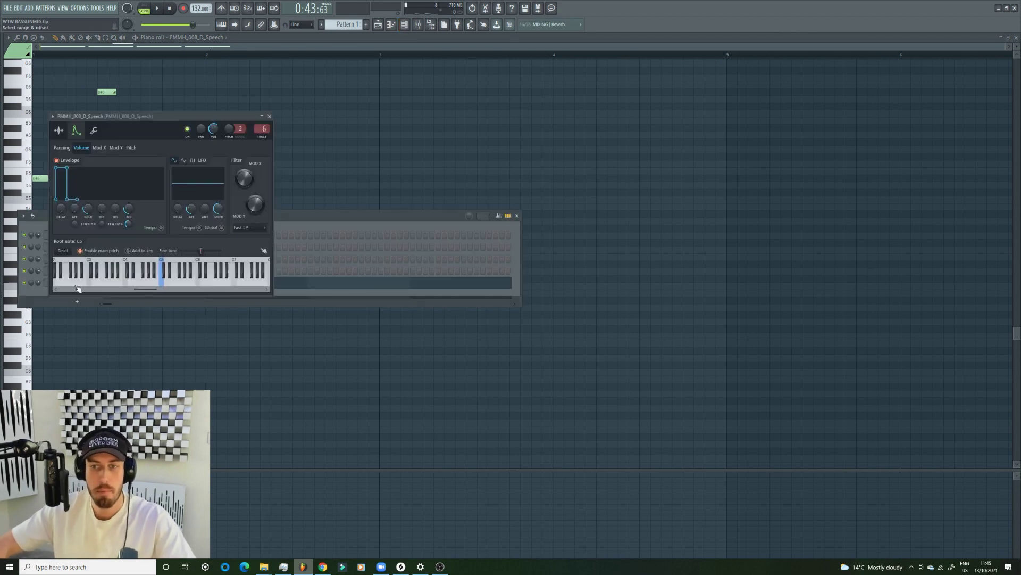
pyautogui.click(60, 131)
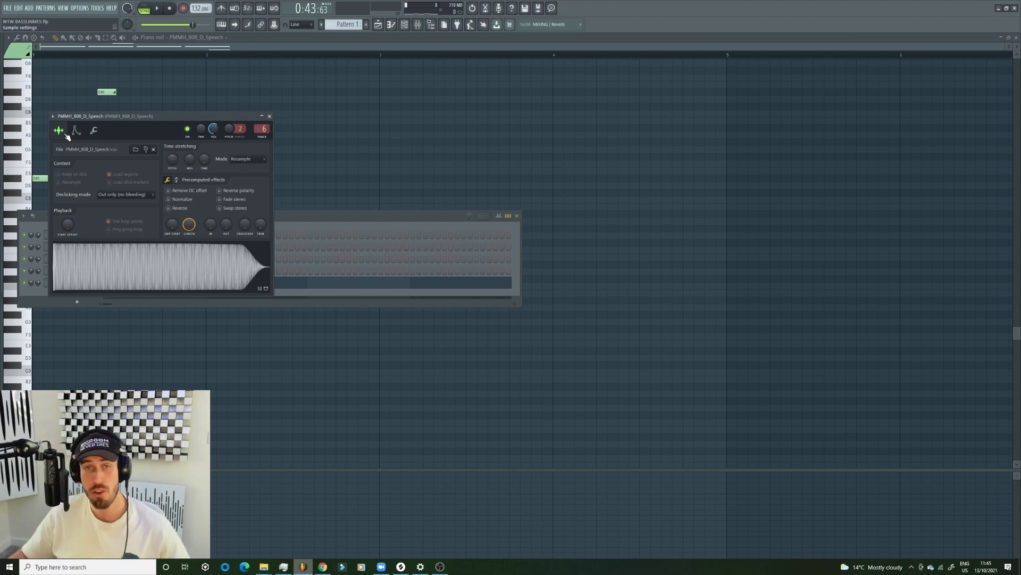
pyautogui.click(187, 258)
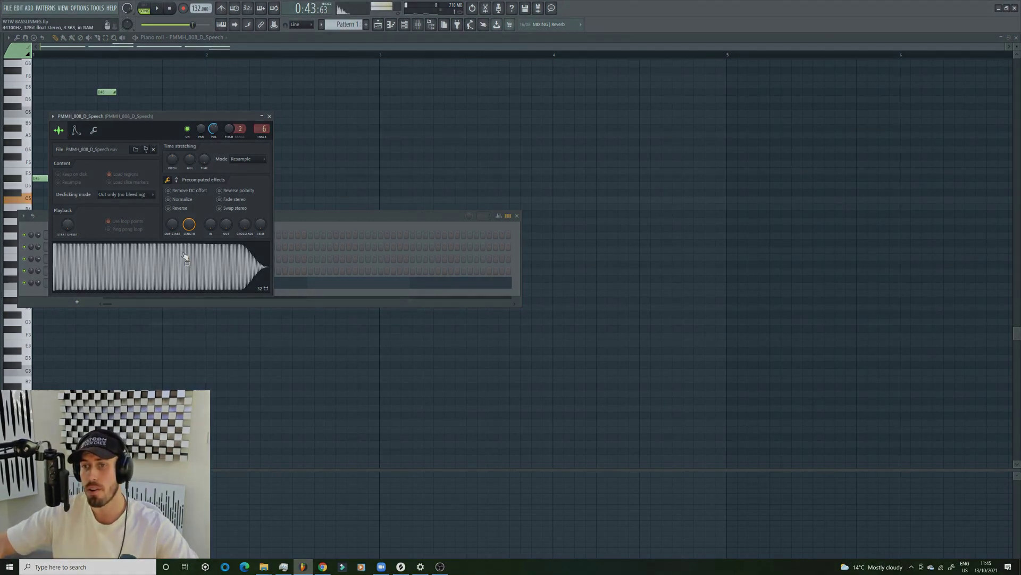